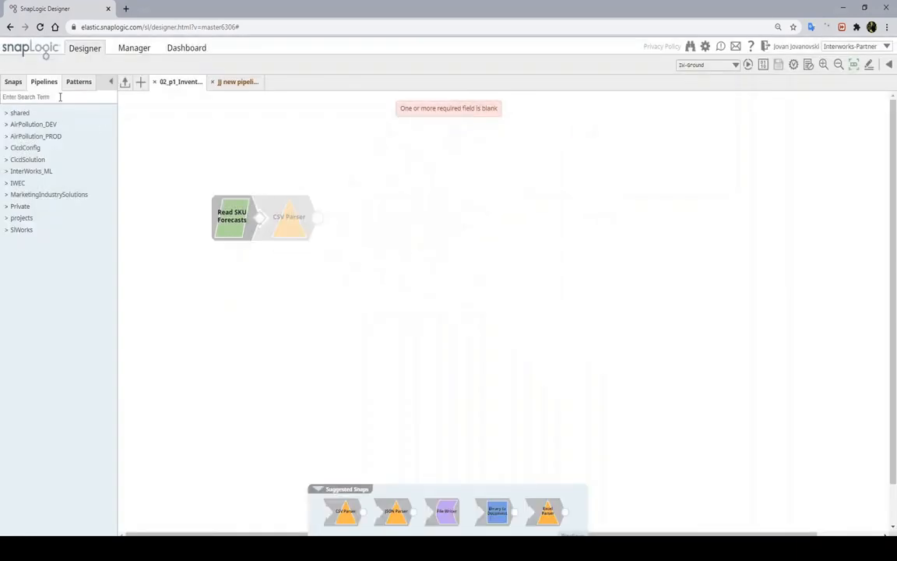
Switch the left panel to the Snaps catalogue
click(14, 81)
Add an XML Parser labelled Parse XML after Read SKU Forecasts, followed by a JSON Splitter
text(xml)
drag(39, 155, 292, 221)
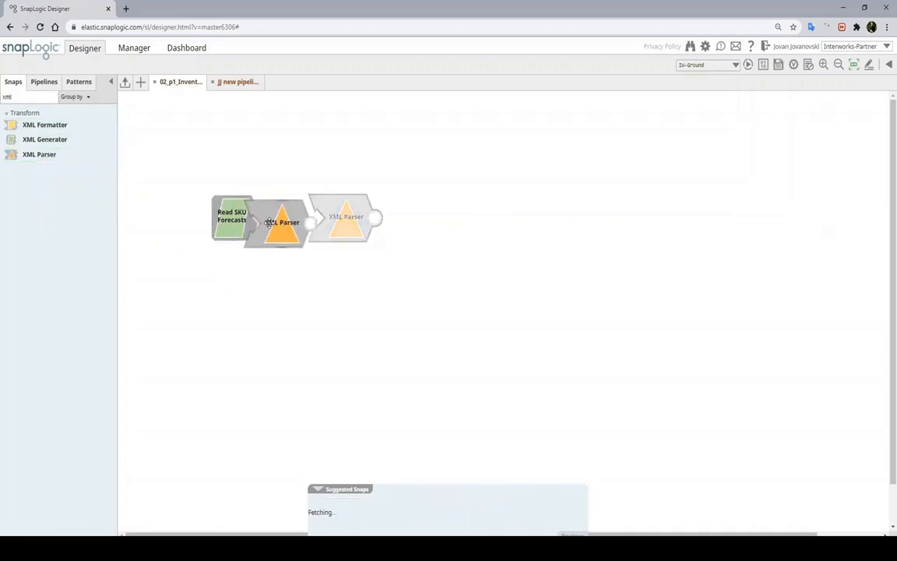
click(284, 223)
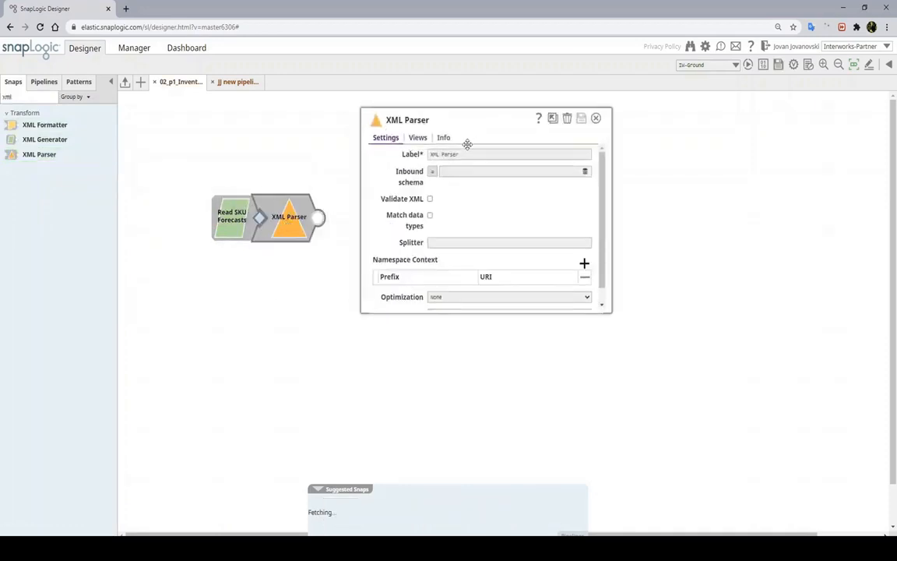
double_click(438, 154)
key(BackSpace)
key(BackSpace)
text(XML)
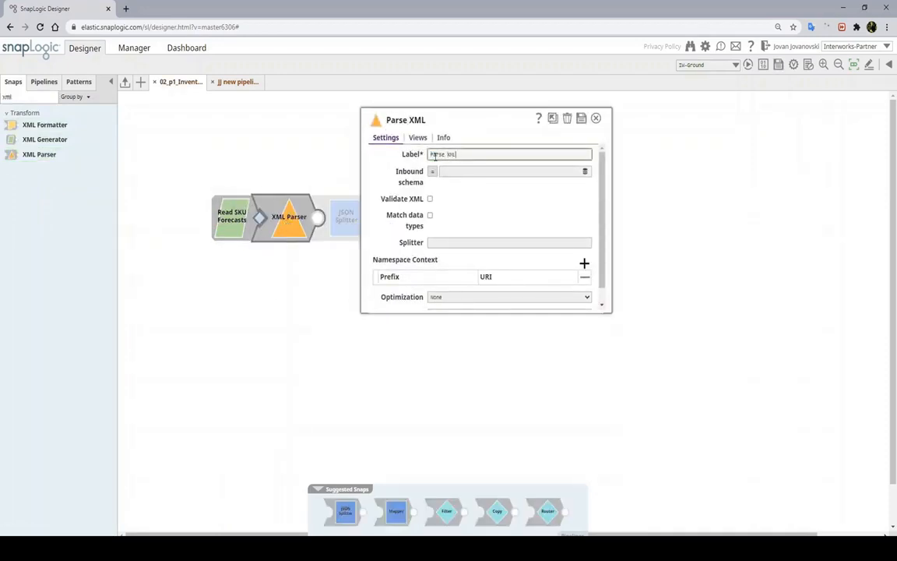
click(581, 118)
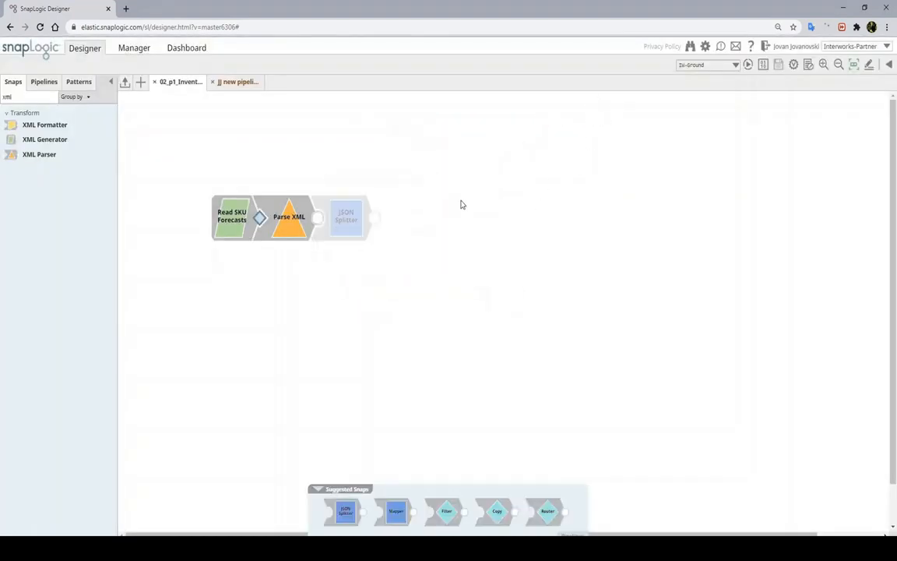
click(345, 225)
triple_click(454, 155)
Relabel the JSON Splitter 'Repeat each SKU Forecast' and save its settings
key(space)
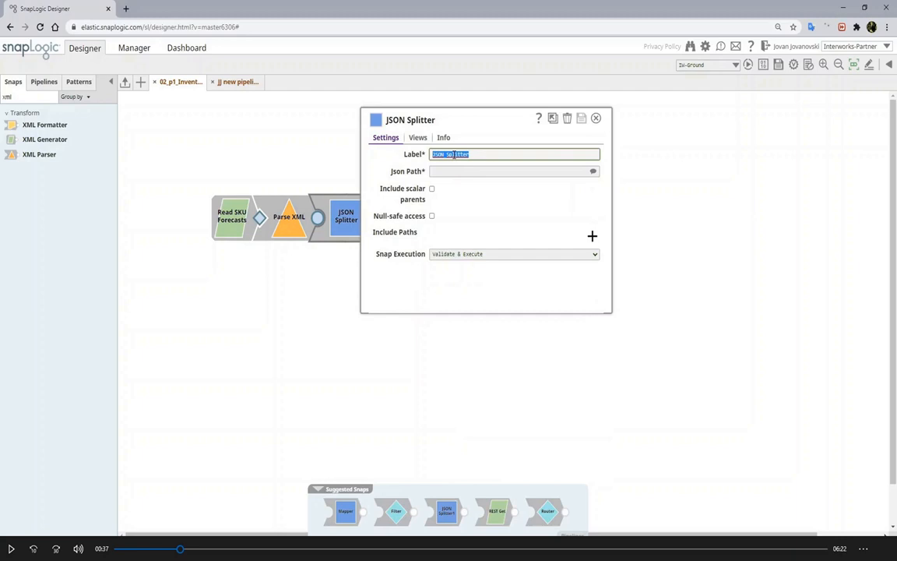
text(Repeat each SKU Forecast)
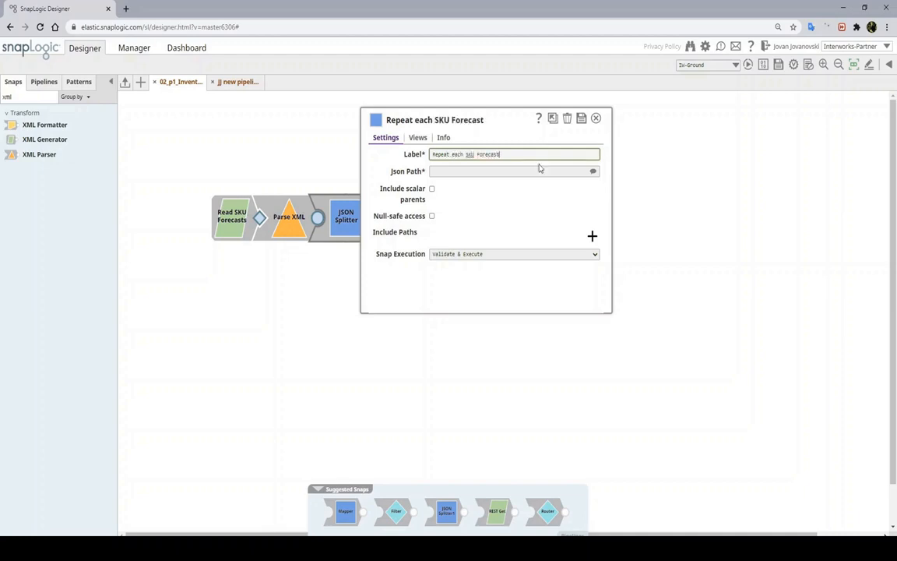
click(581, 119)
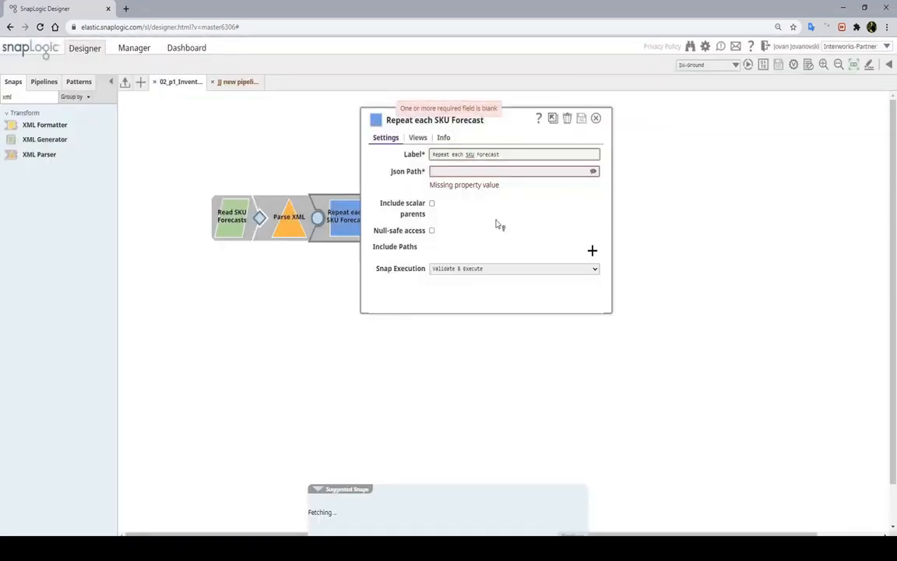
click(596, 118)
double_click(22, 97)
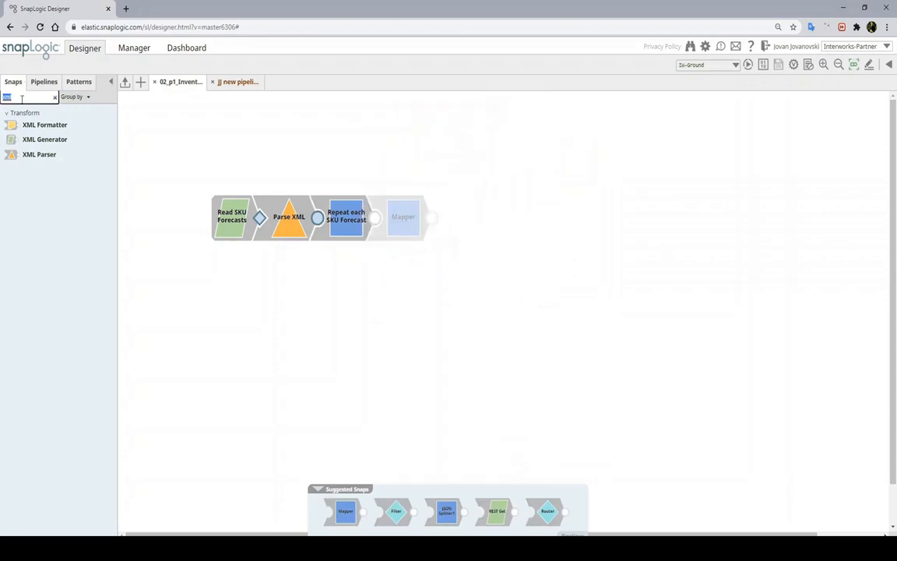
Add a Pipeline Execute labelled 'Apply Approval Rules' that runs 02_p1_ApplyApprovalRules
text(pipeline)
drag(40, 125, 403, 217)
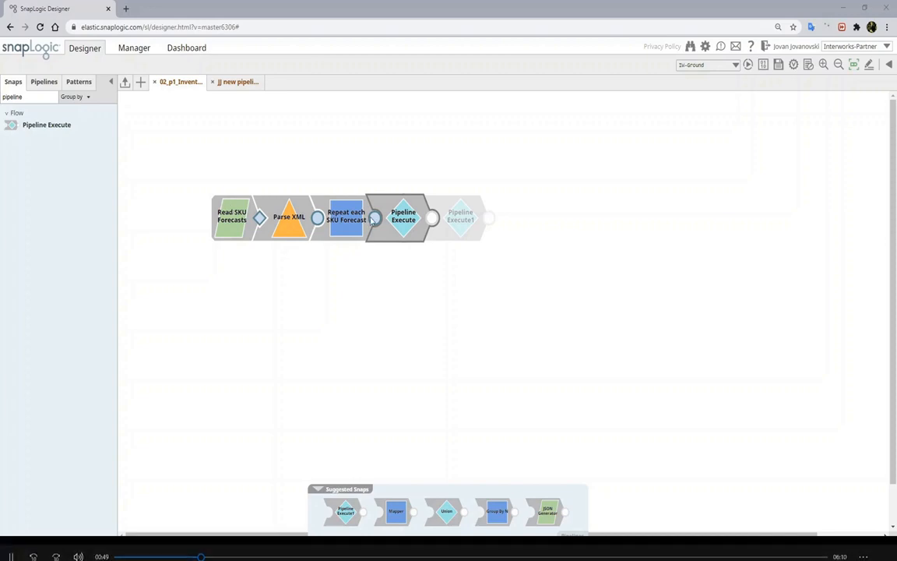
click(403, 234)
triple_click(478, 154)
text(Apply Approval Rules)
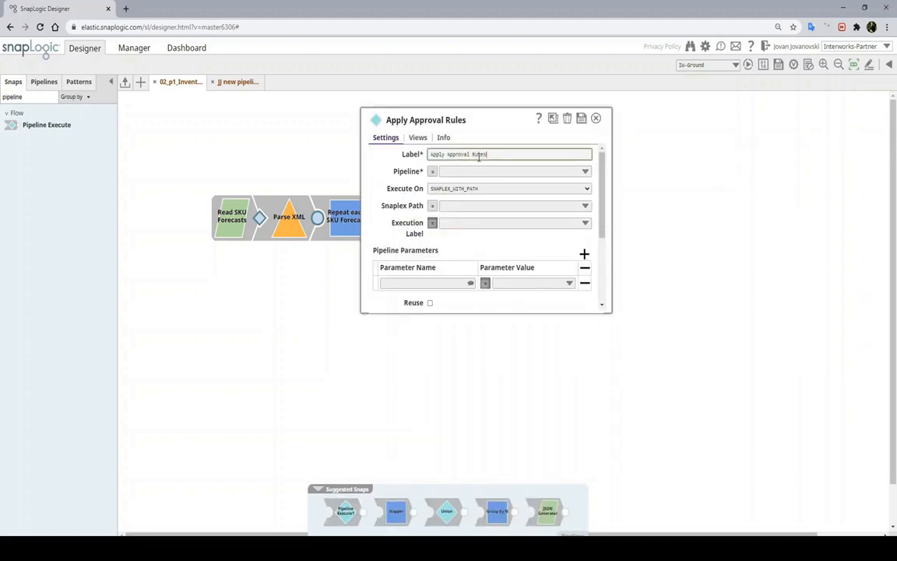
key(Tab)
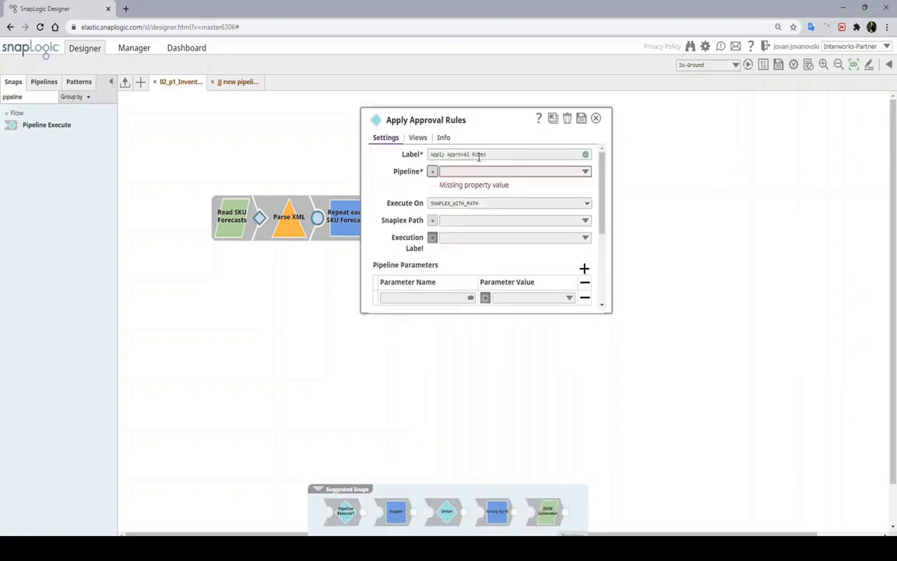
text(02_p1)
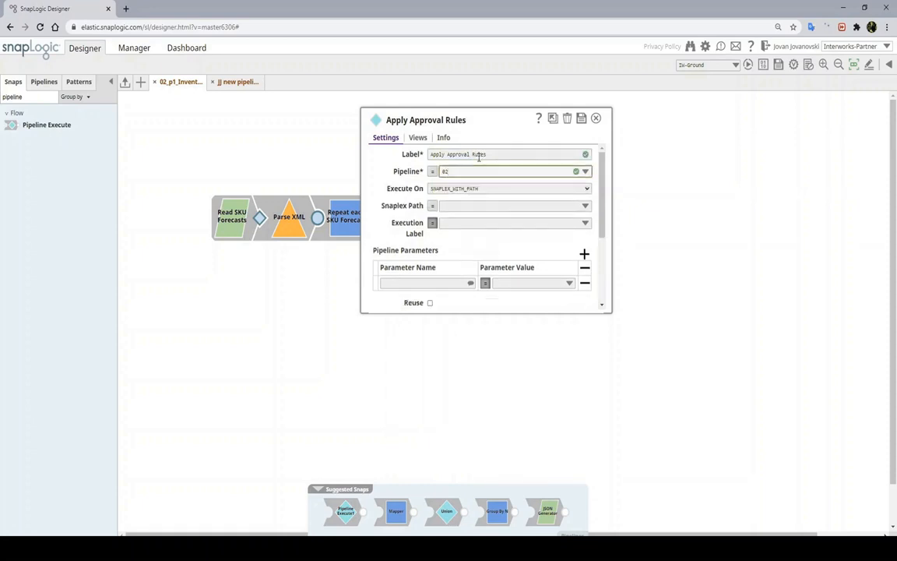
text(_ApplyApprovalRules)
right_click(479, 171)
double_click(465, 171)
right_click(464, 171)
click(486, 207)
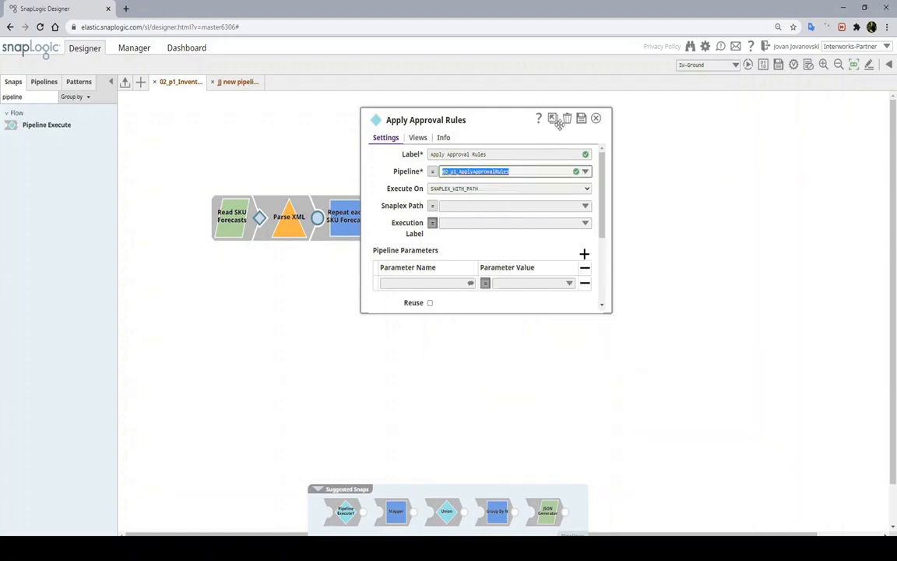
click(582, 119)
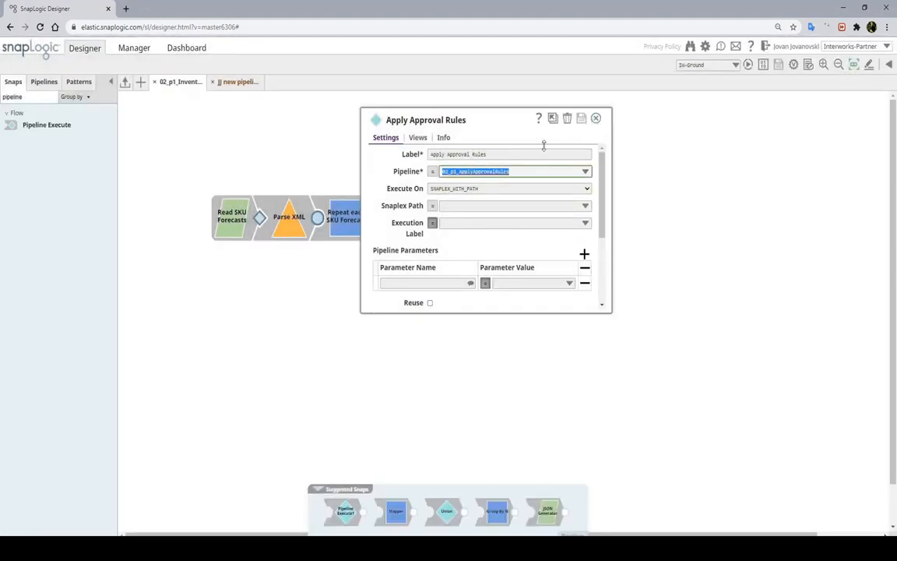
Create a new pipeline named 02_p1_ApplyApprovalRules
click(140, 83)
triple_click(420, 200)
right_click(410, 200)
click(441, 246)
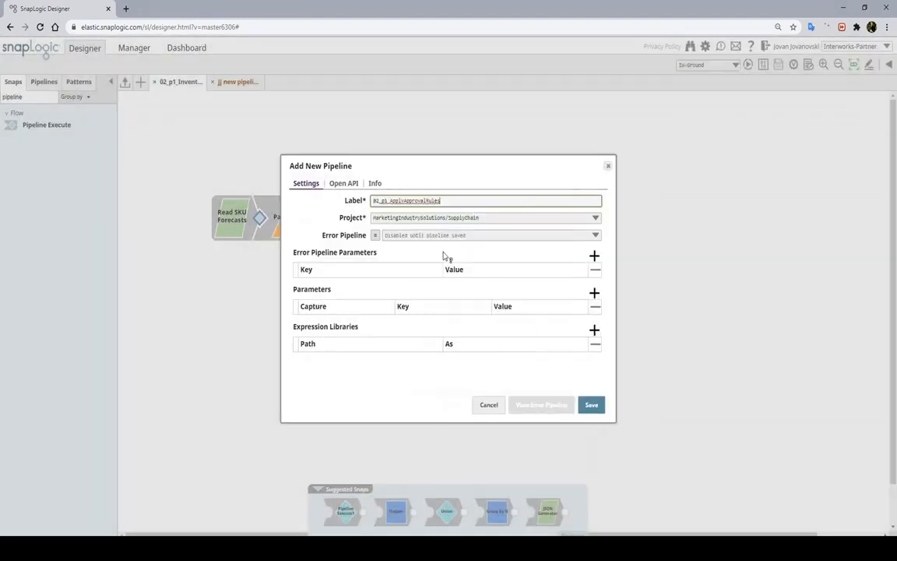
click(593, 406)
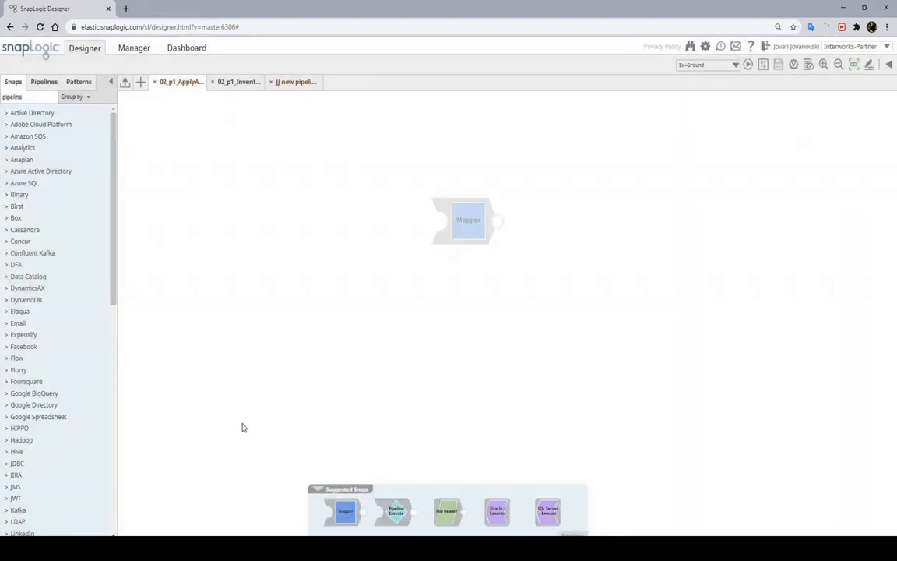
Place a MySQL - Select snap feeding a Join on the new pipeline
double_click(16, 96)
text(mysql)
drag(44, 227, 238, 287)
click(467, 362)
double_click(24, 98)
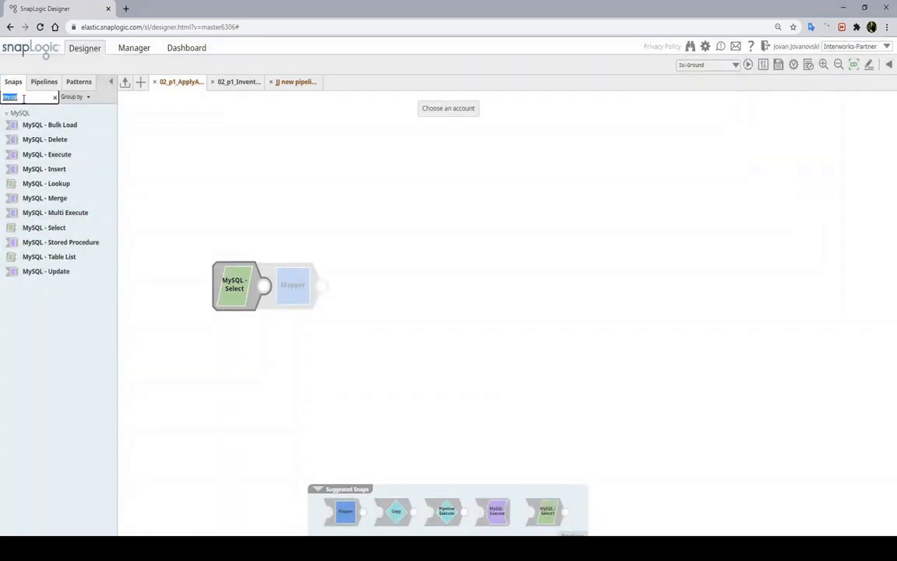
text(join)
drag(28, 124, 293, 220)
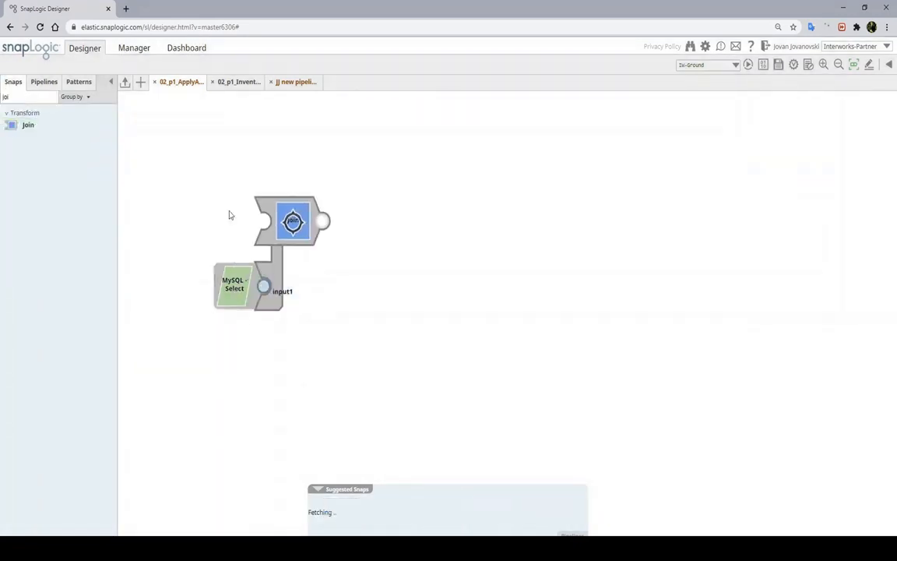
Add a File Writer with a JSON Formatter before it
double_click(13, 96)
text(f)
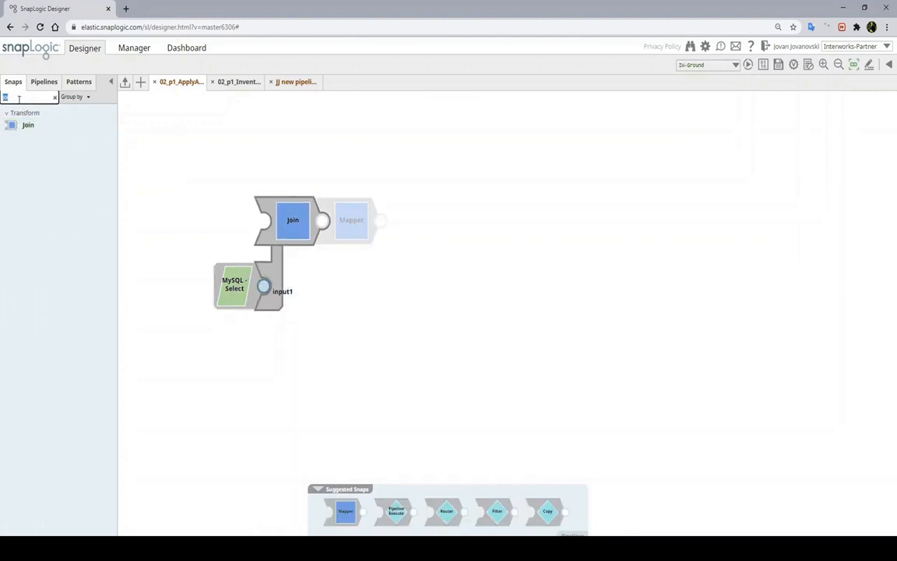
text(i)
drag(38, 183, 635, 221)
double_click(12, 96)
text(js)
drag(39, 125, 547, 218)
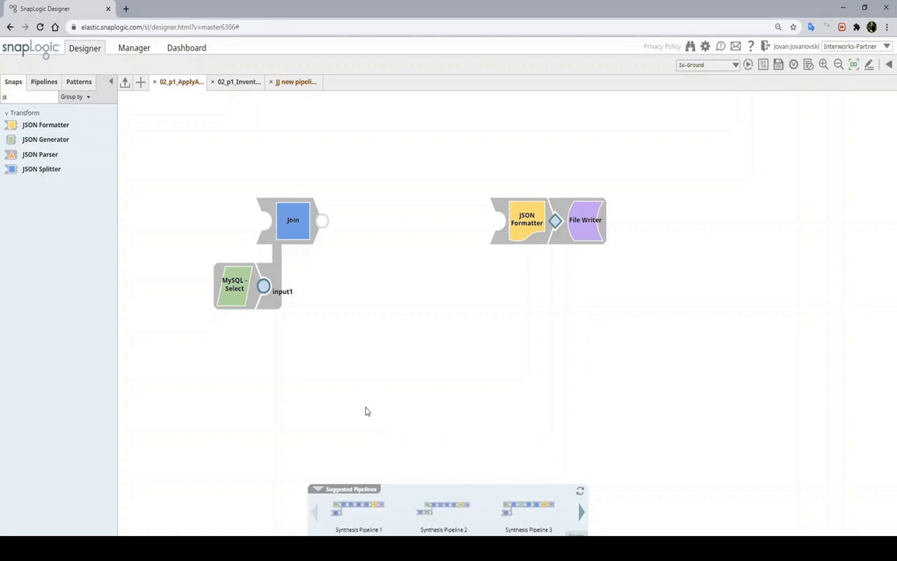
Preview the suggested pipelines and replace the current one with Synthesis Pipeline 1
mouse_move(360, 514)
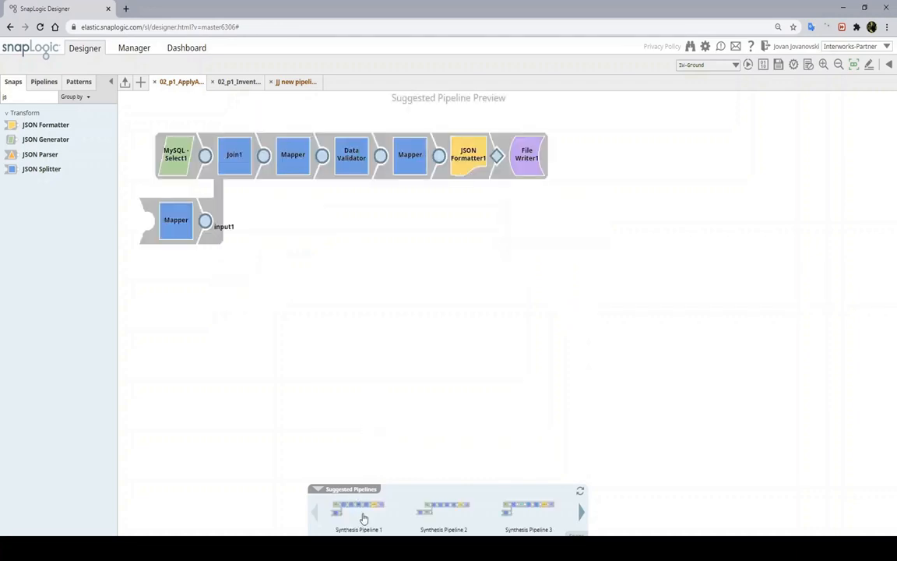
mouse_move(431, 512)
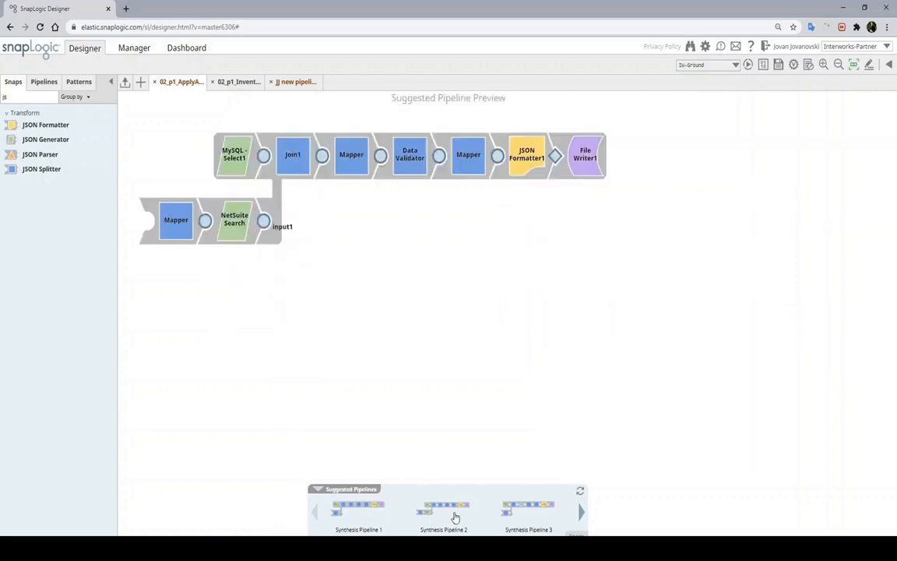
mouse_move(506, 515)
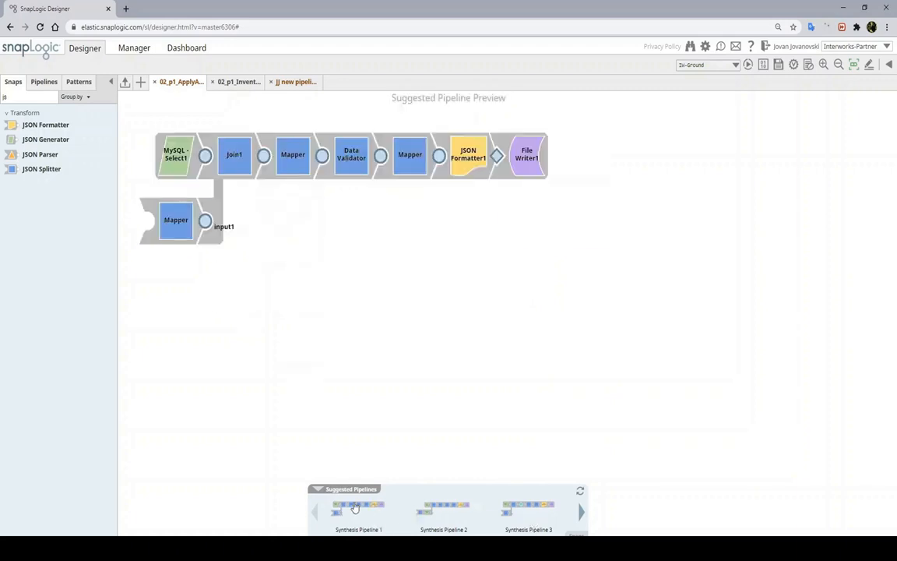
click(351, 507)
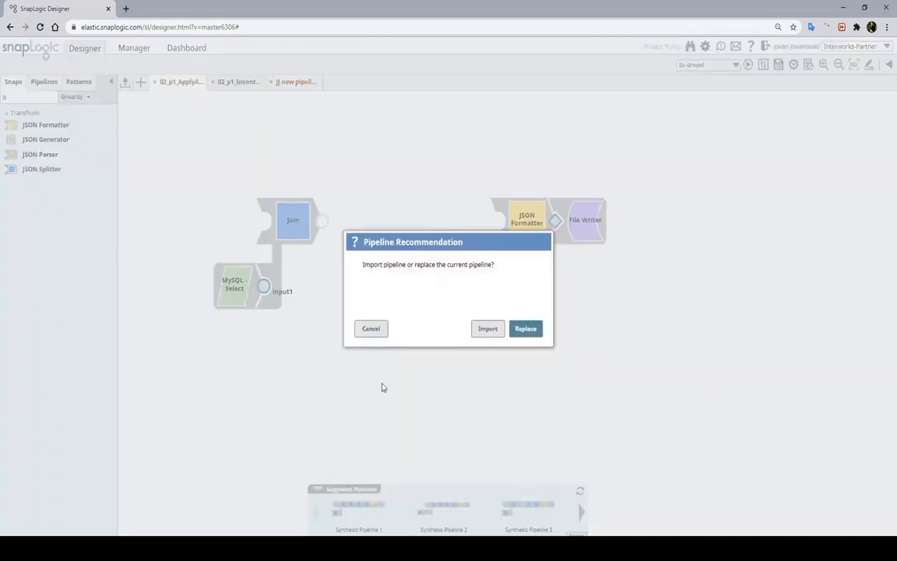
click(531, 335)
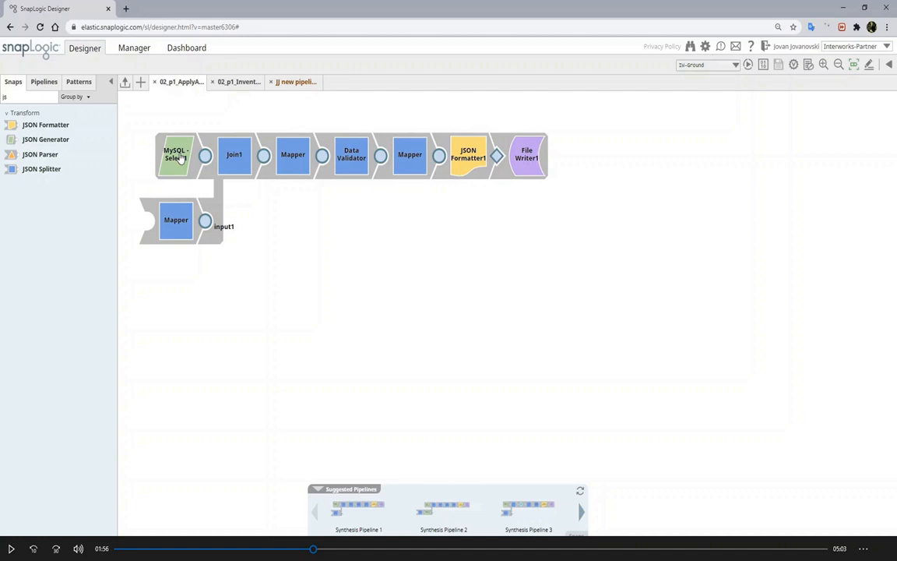
Rename MySQL - Select1 to 'Select Rules Table' and save it
click(180, 158)
click(871, 521)
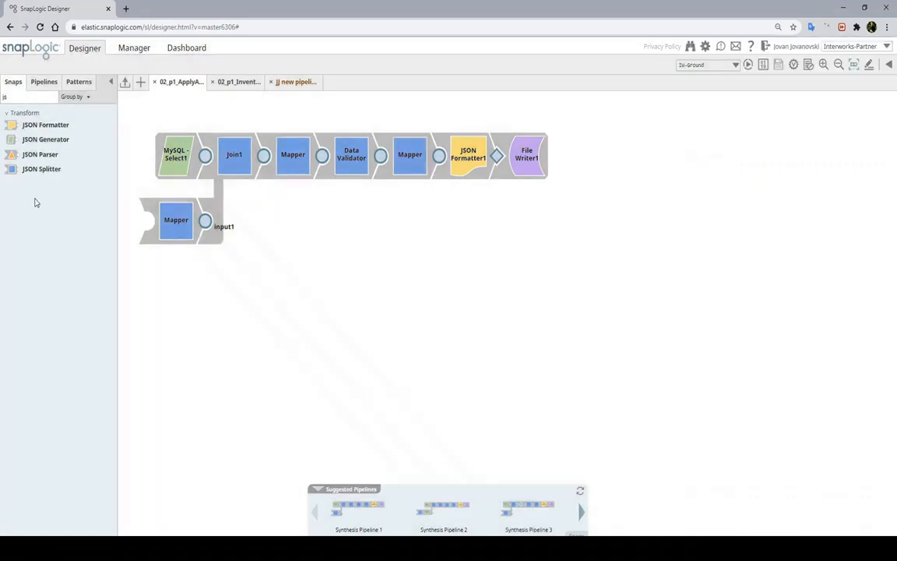
click(195, 166)
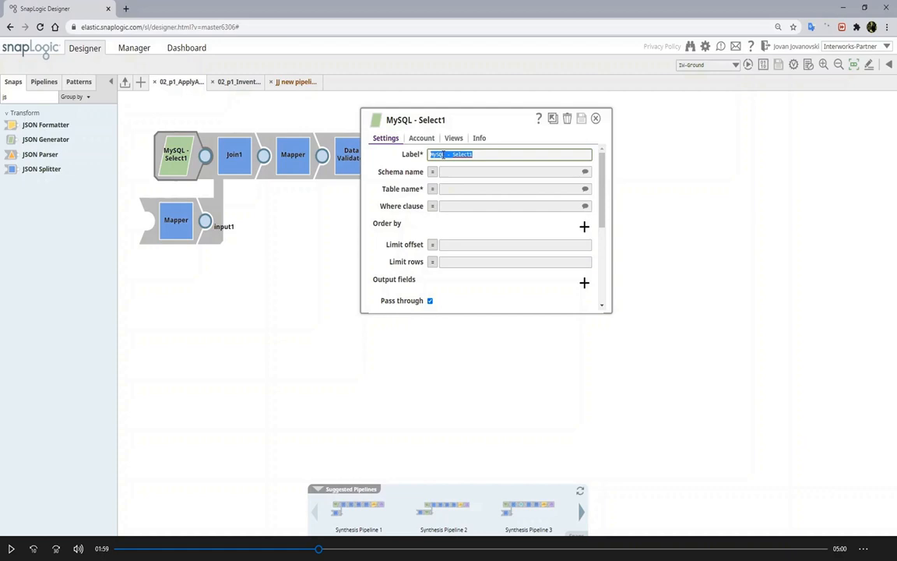
text(Selec)
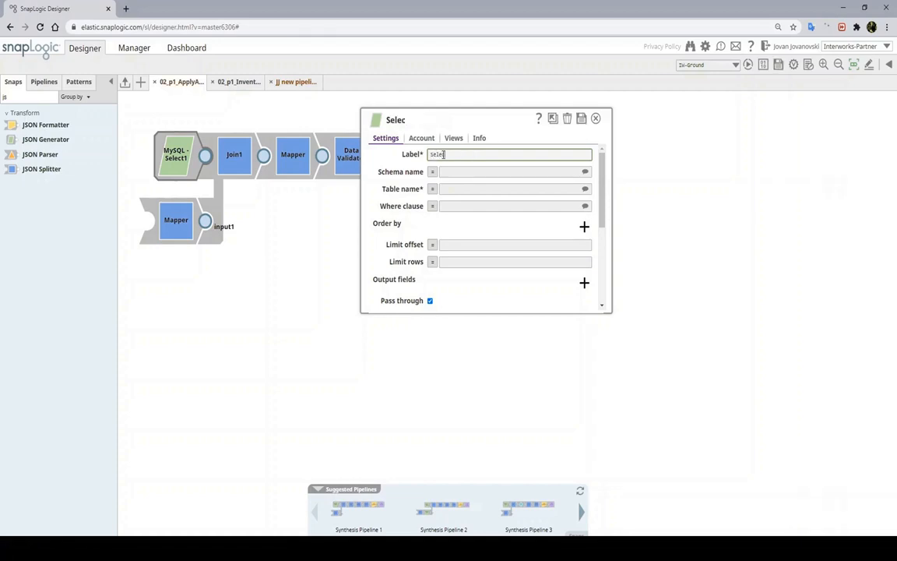
text(t Rules Table)
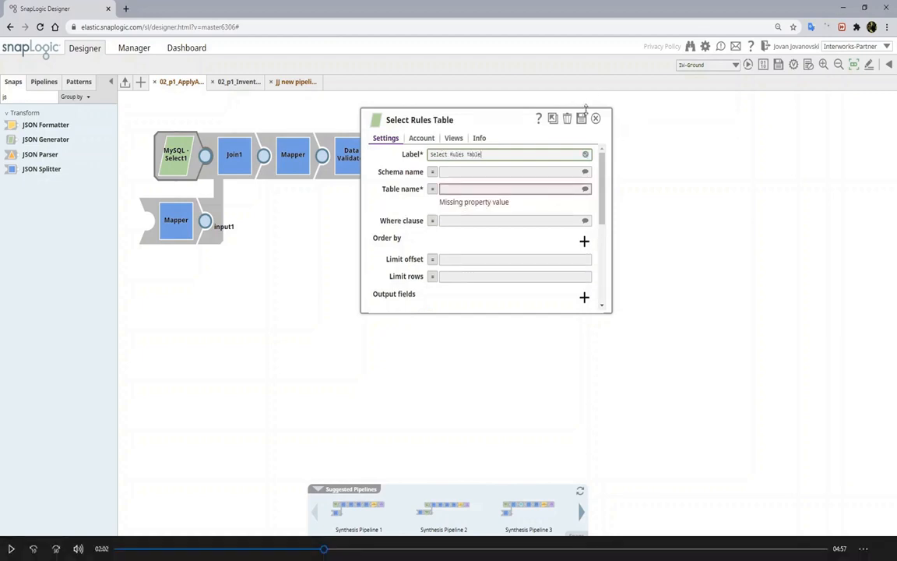
click(581, 117)
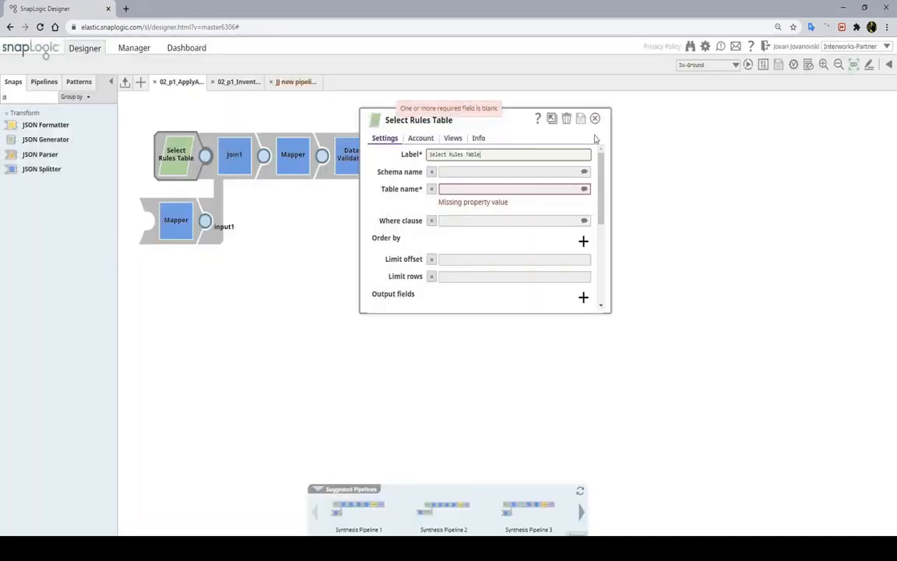
click(594, 118)
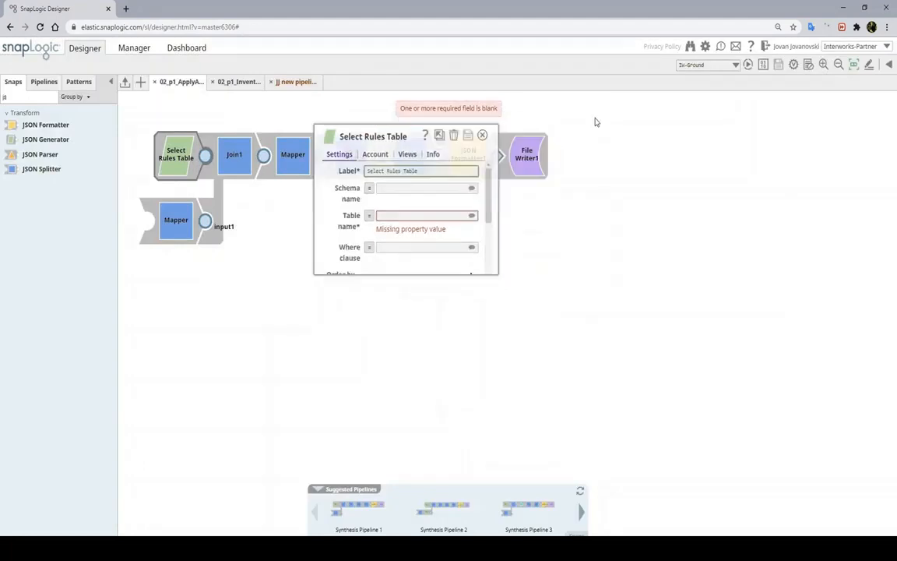
click(296, 165)
Rename the first Mapper to 'Crossreferece SKU and Rules' and save it
double_click(320, 144)
text(C)
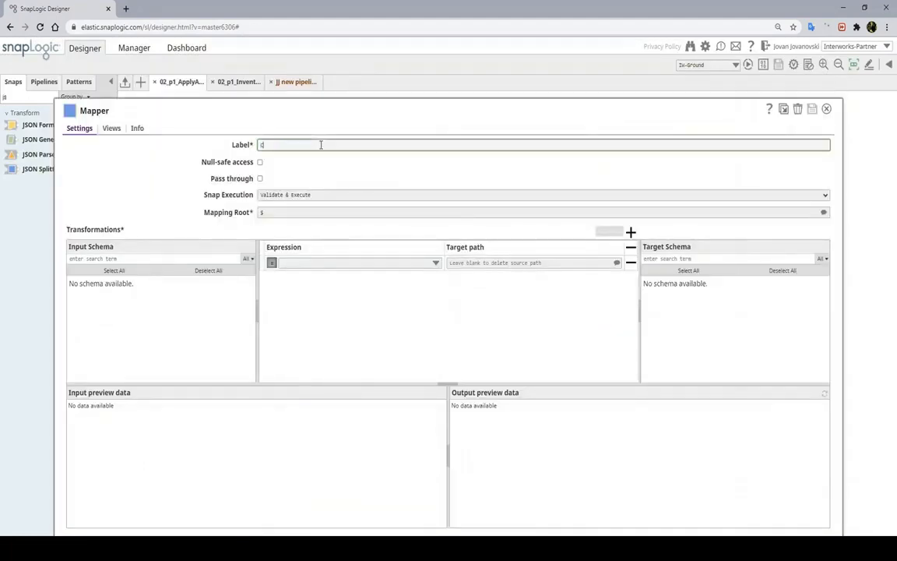
text(ressreferece )
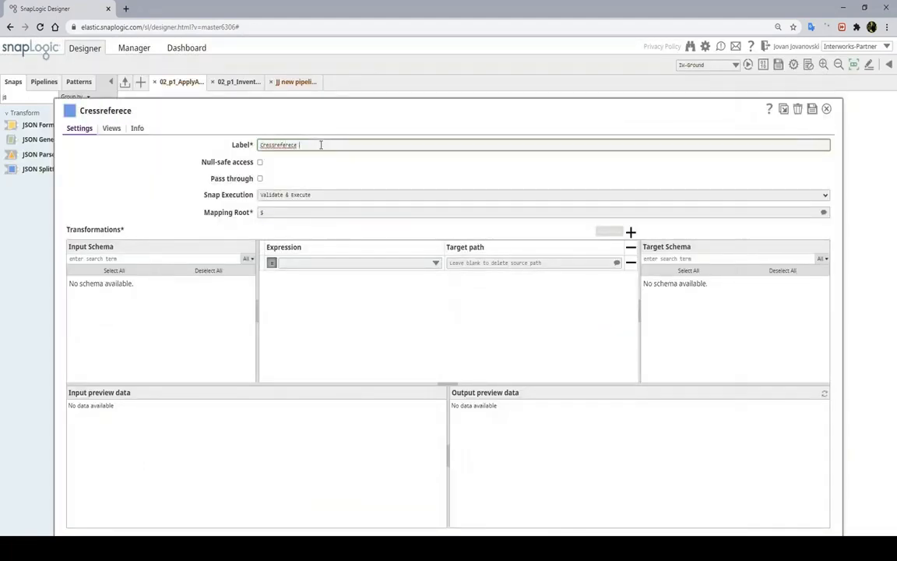
text(SKU and Rules)
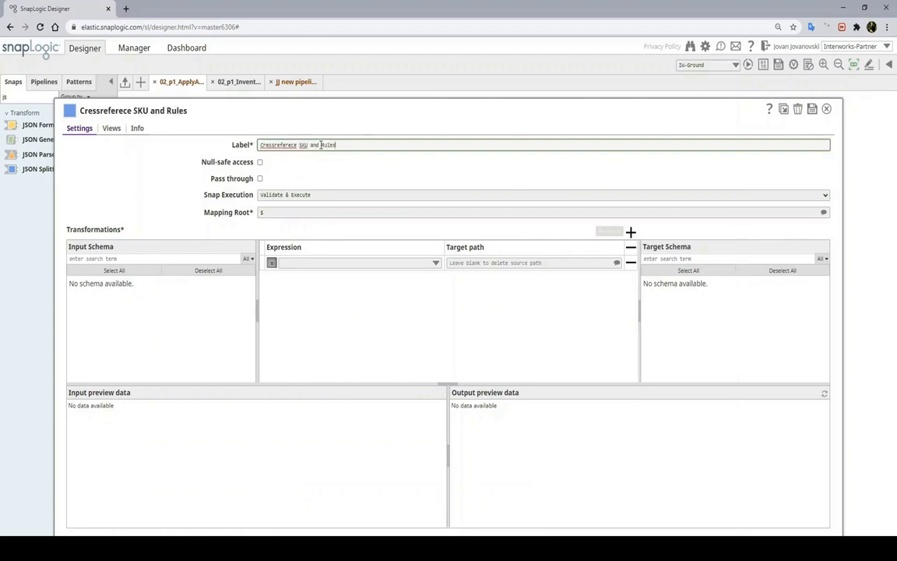
click(269, 148)
key(BackSpace)
text(o)
click(520, 185)
click(812, 109)
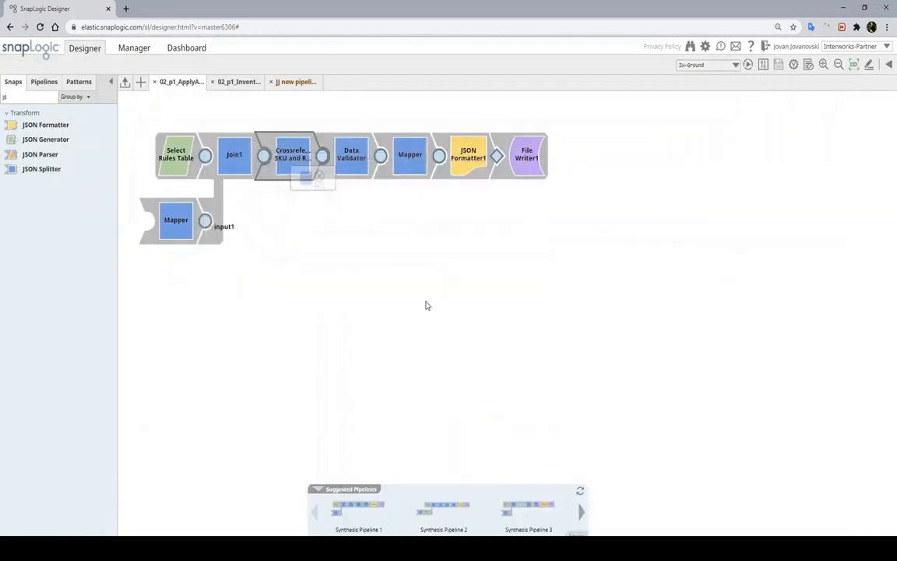
Rename the second Mapper to 'Create Order Report Structure' and save it
click(410, 158)
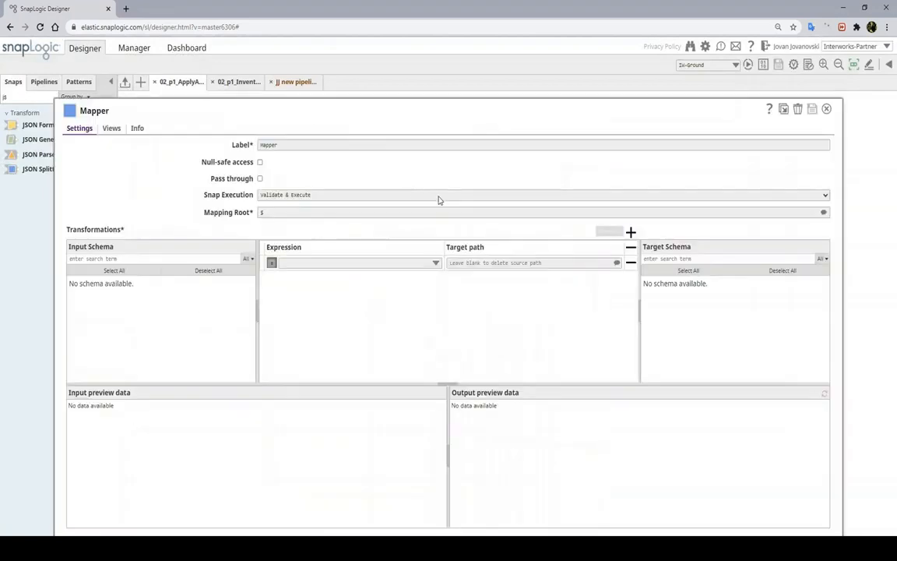
text(Create Or)
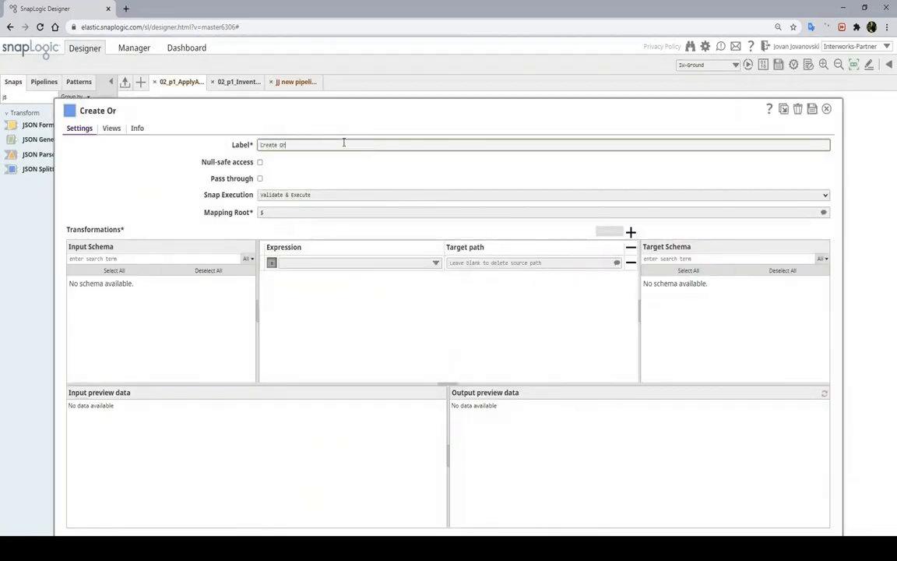
text(der Report Structure)
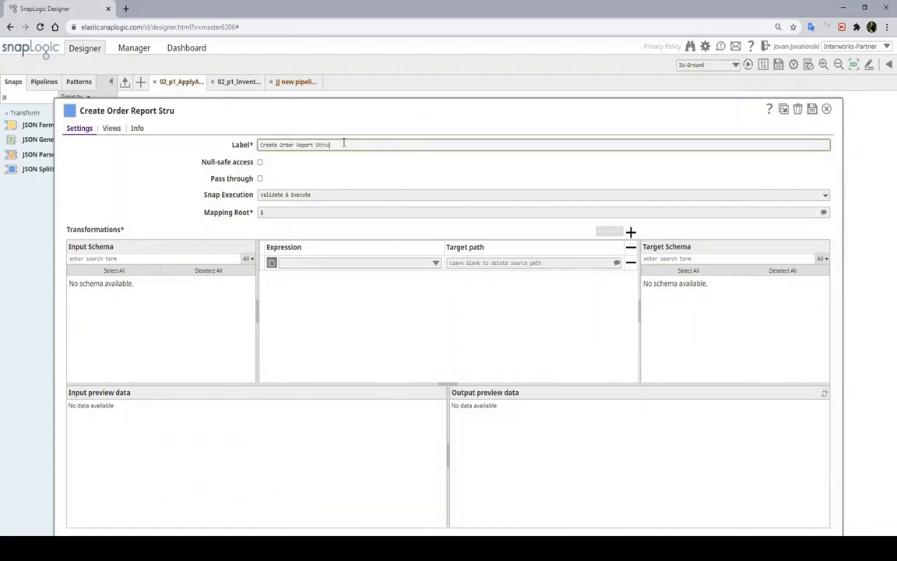
click(810, 111)
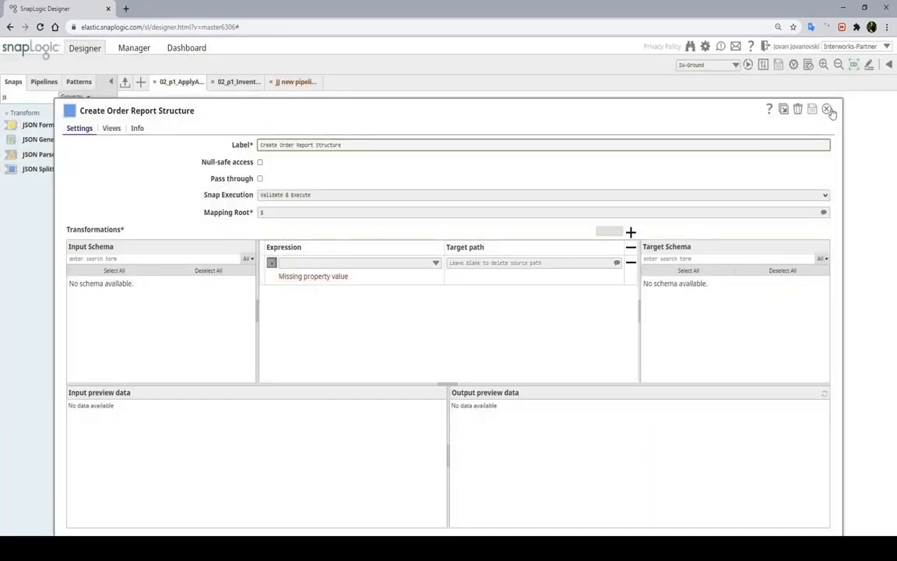
click(826, 109)
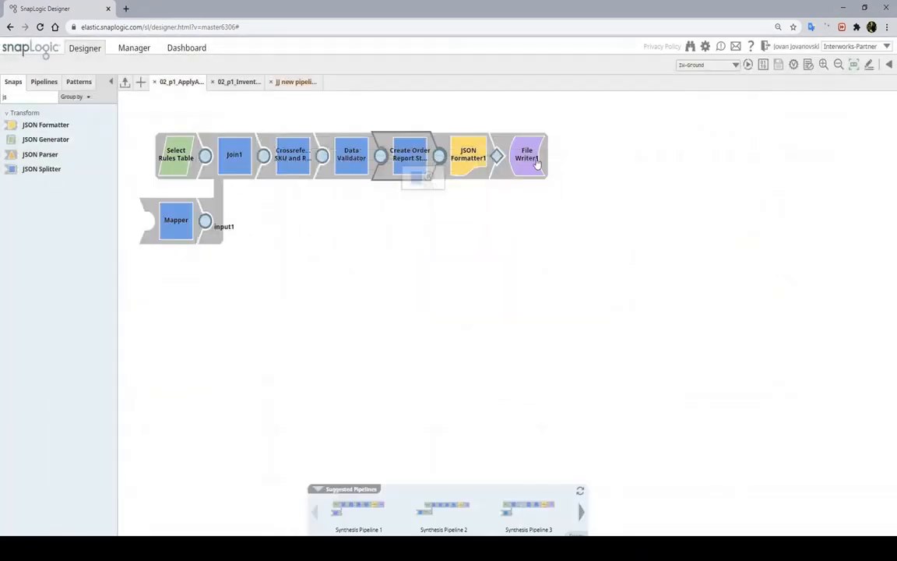
Rename File Writer1 to 'Create Order Report', then return to the inventory pipeline
click(526, 158)
text(Create )
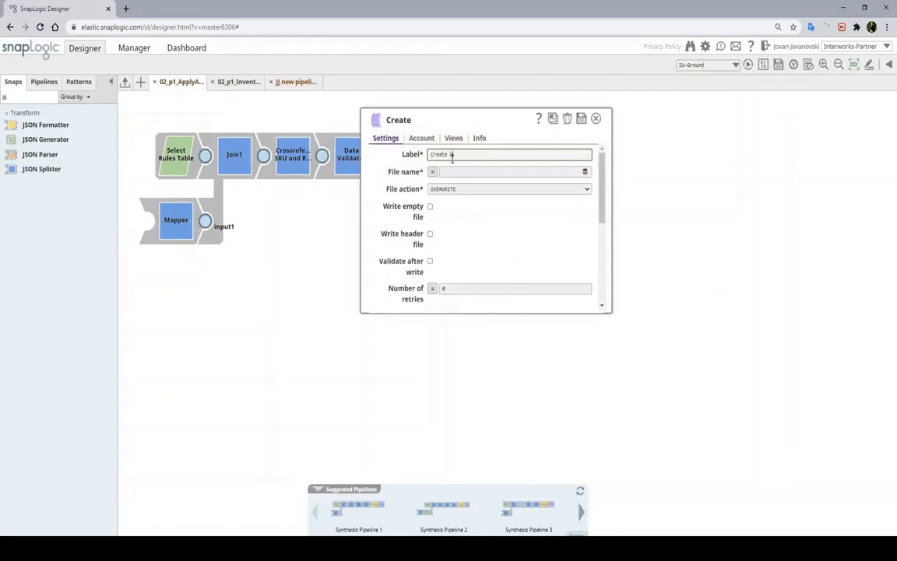
text(Order Report)
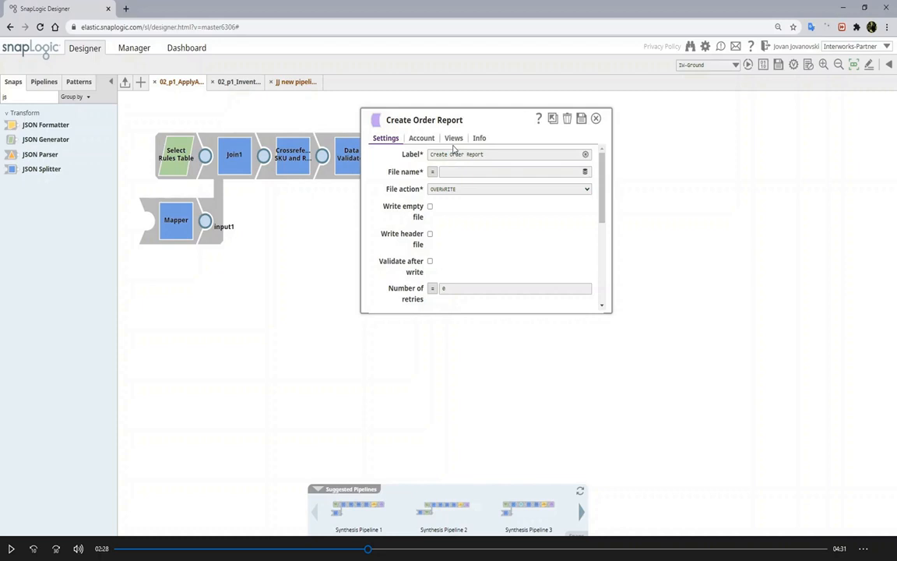
click(453, 139)
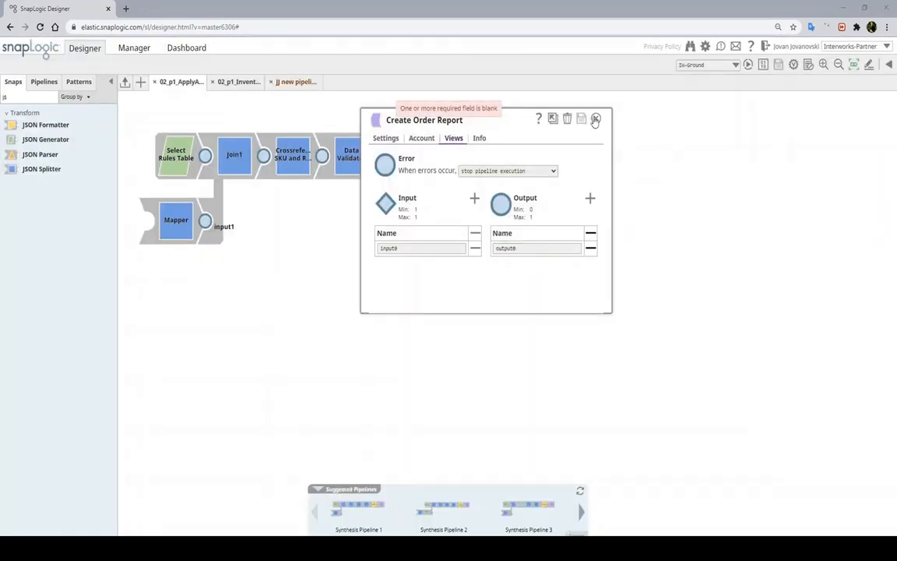
click(596, 120)
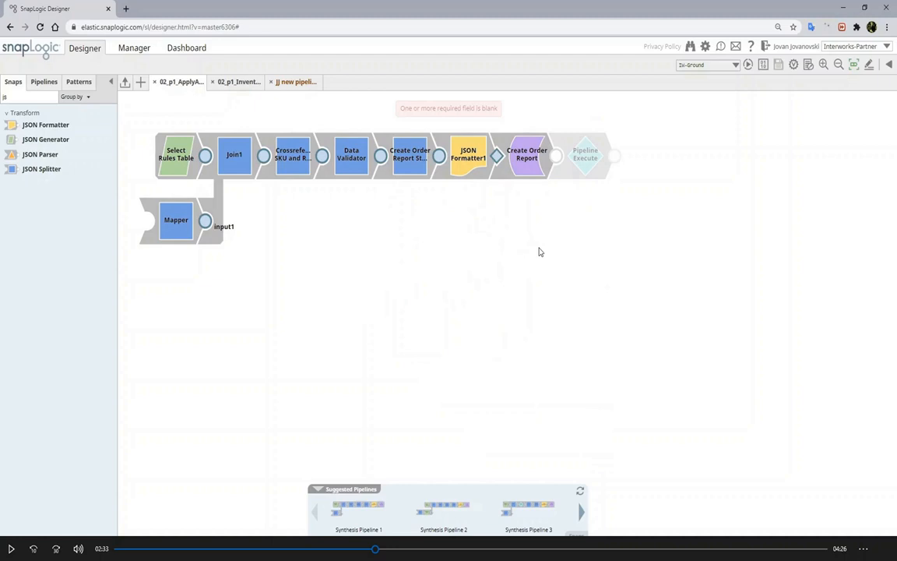
click(238, 81)
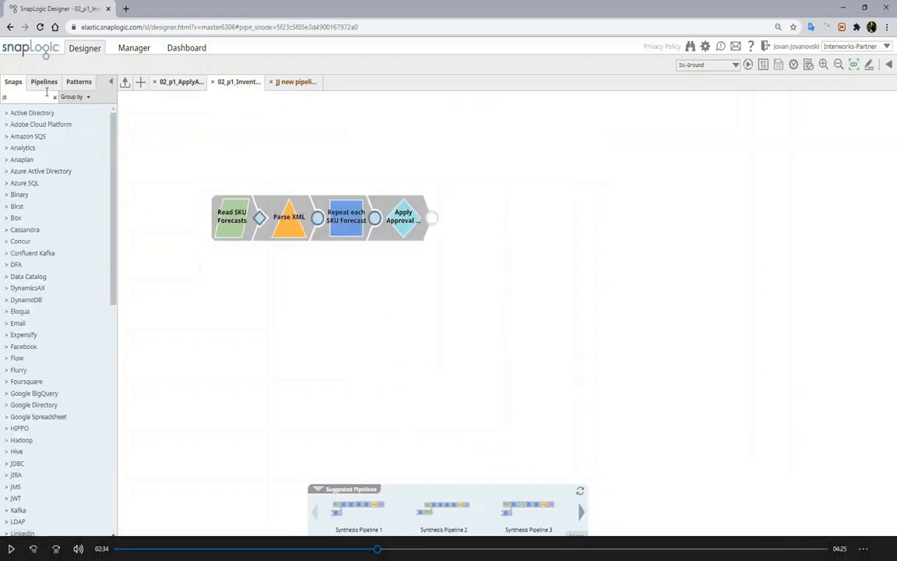
Append a Group By N snap labelled 'Group all' after Apply Approval Rules
double_click(21, 97)
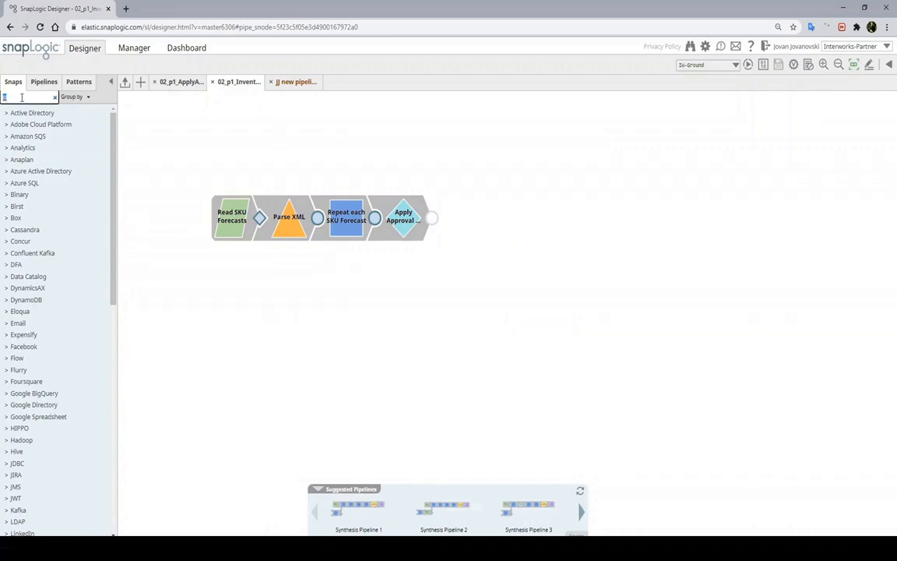
text(group)
drag(39, 330, 460, 218)
double_click(466, 154)
key(BackSpace)
key(BackSpace)
key(BackSpace)
key(BackSpace)
text(all)
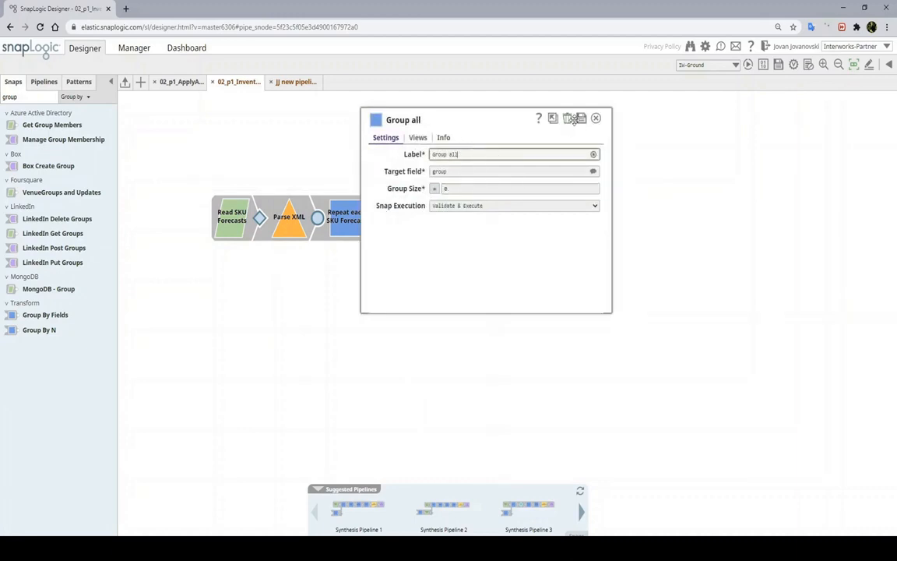
click(581, 118)
click(317, 490)
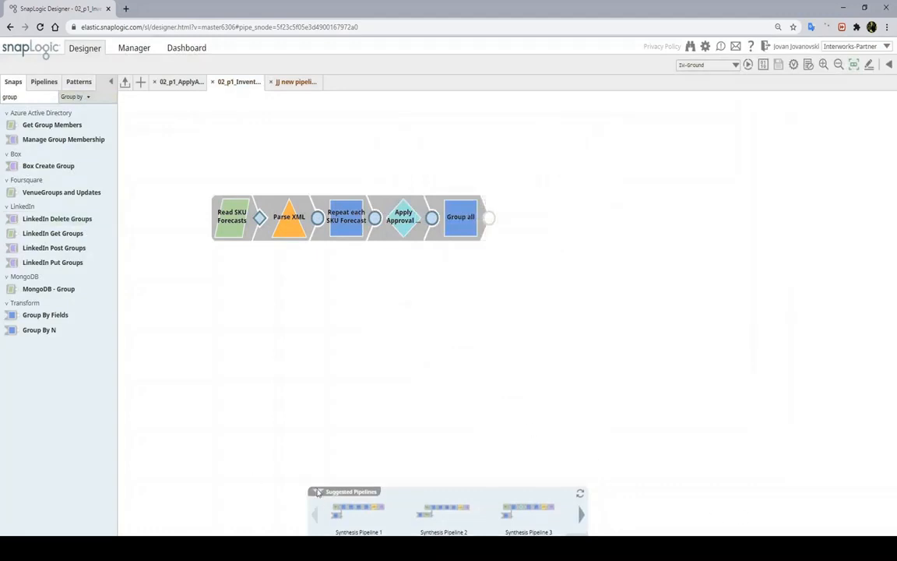
click(830, 529)
double_click(12, 97)
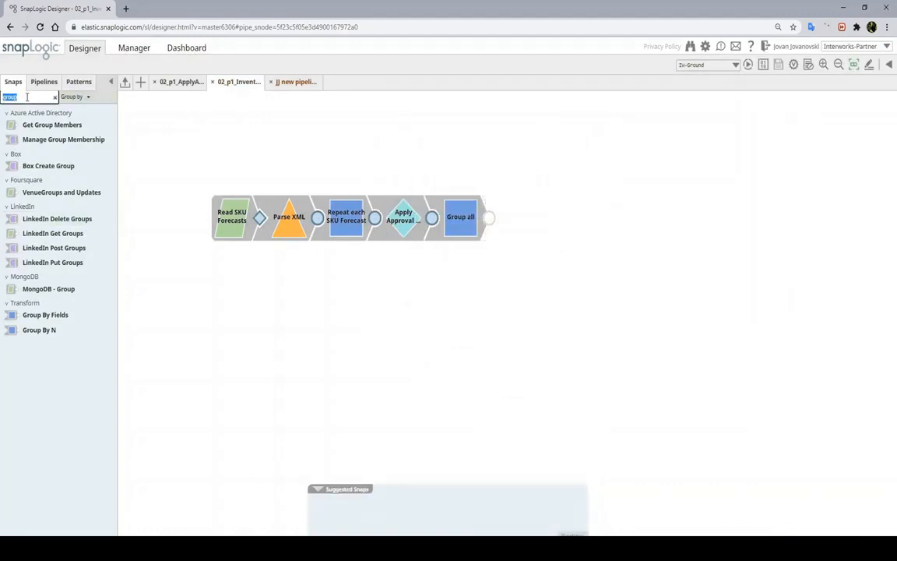
Add a File Reader labelled 'Read Prepared Order Report' below the pipeline and save it
text(file r)
drag(38, 168, 231, 283)
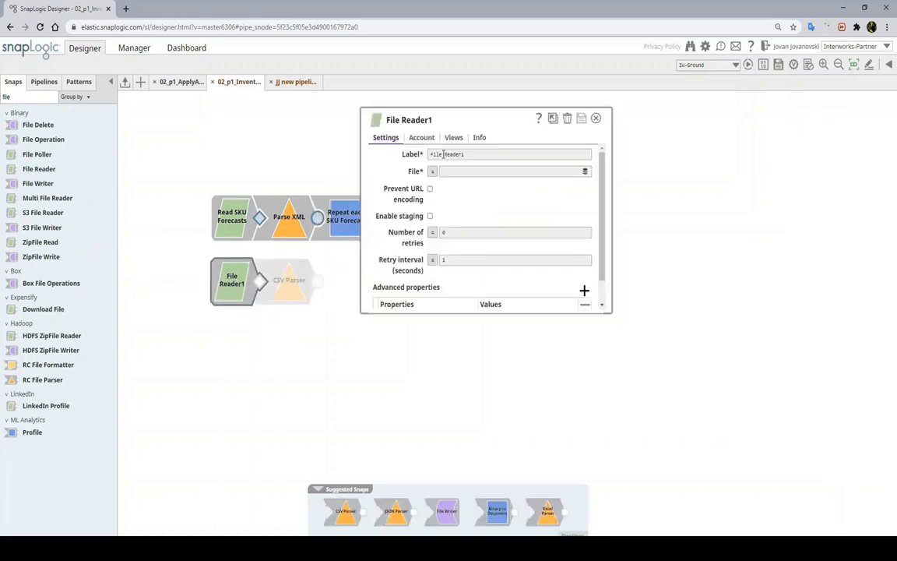
text(Read Prepared )
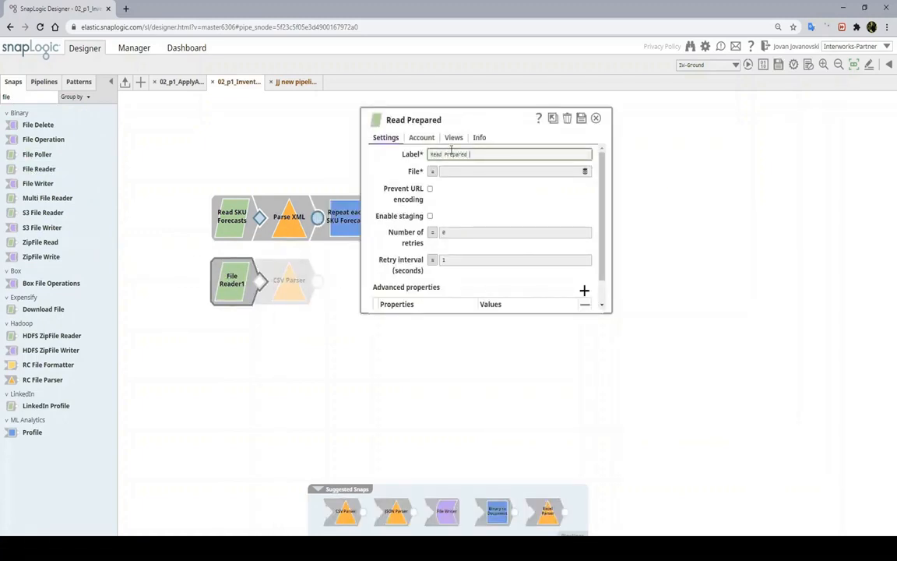
text(Ord)
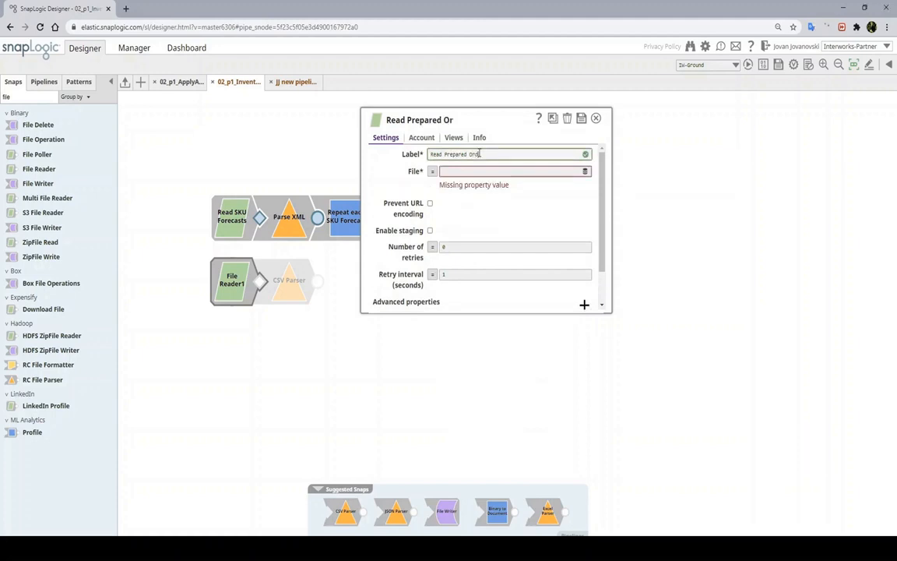
text(er Report)
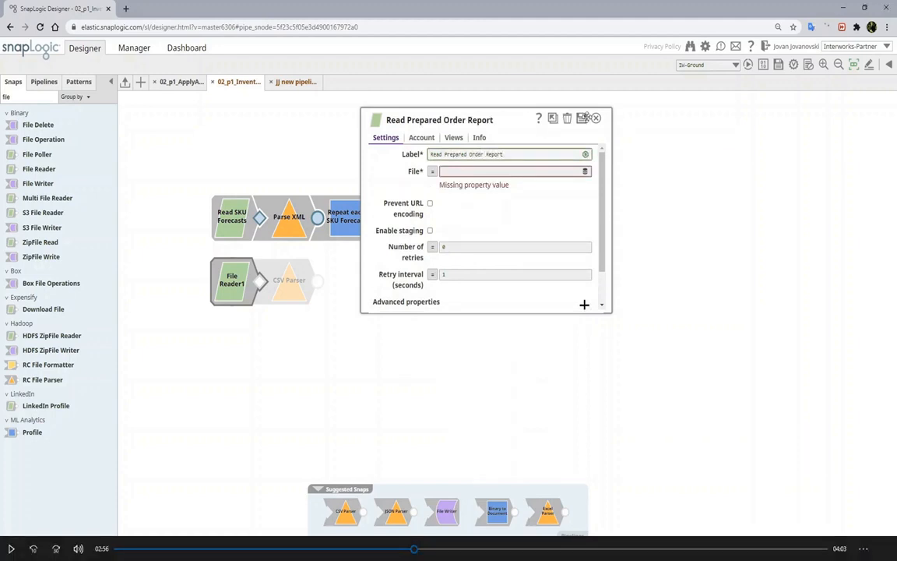
click(582, 118)
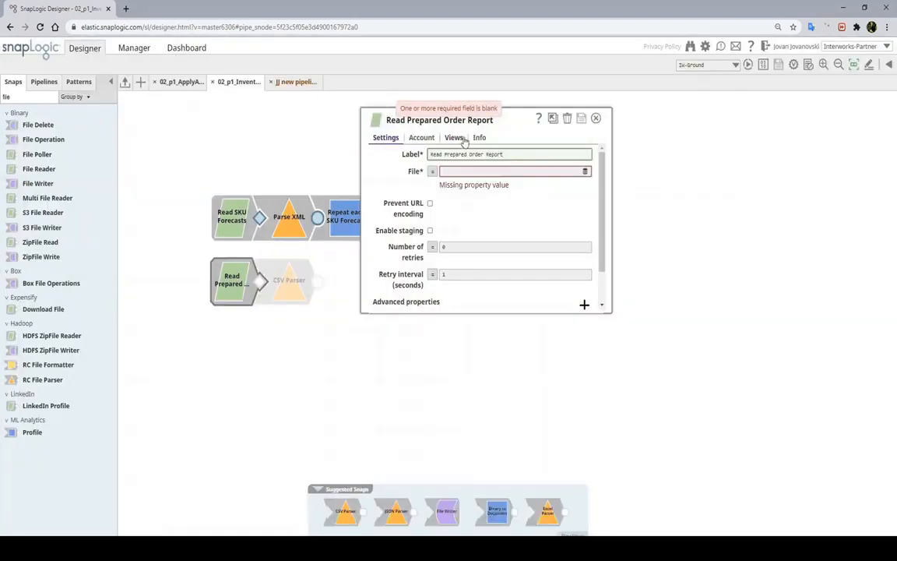
Give the report reader an input view, save it and close its settings
click(462, 138)
click(474, 198)
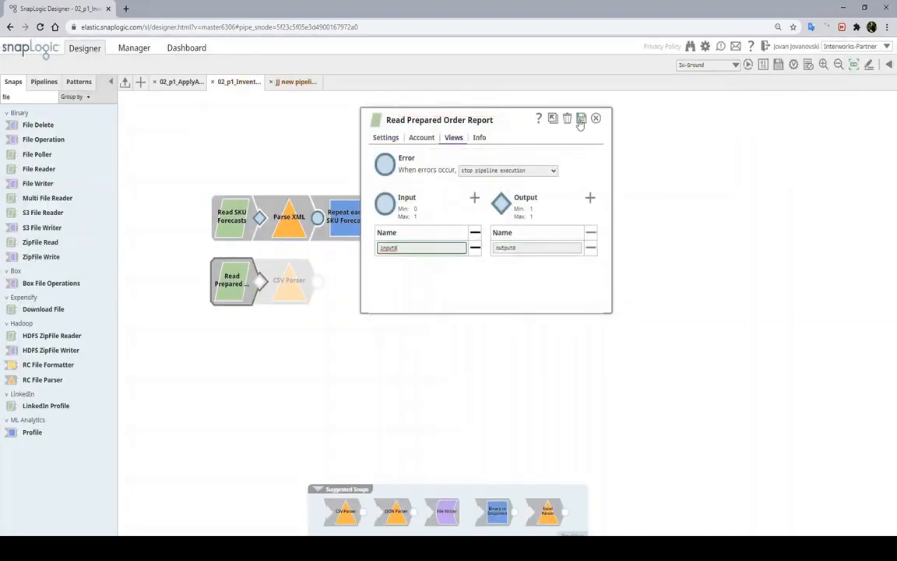
click(580, 119)
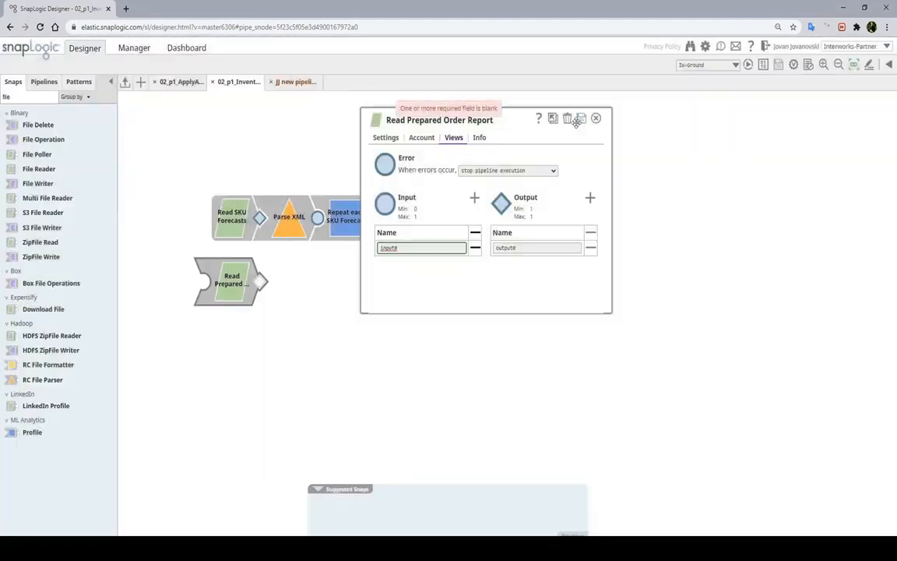
click(596, 118)
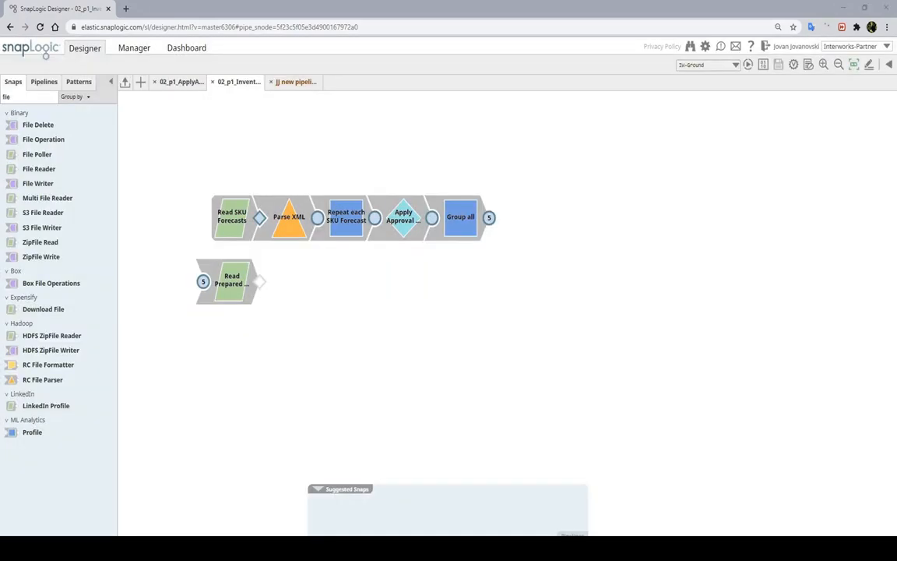
Search 'js' and place a JSON Parser after Read Prepared Order Report
double_click(13, 95)
text(js)
drag(29, 157, 284, 284)
drag(21, 154, 289, 281)
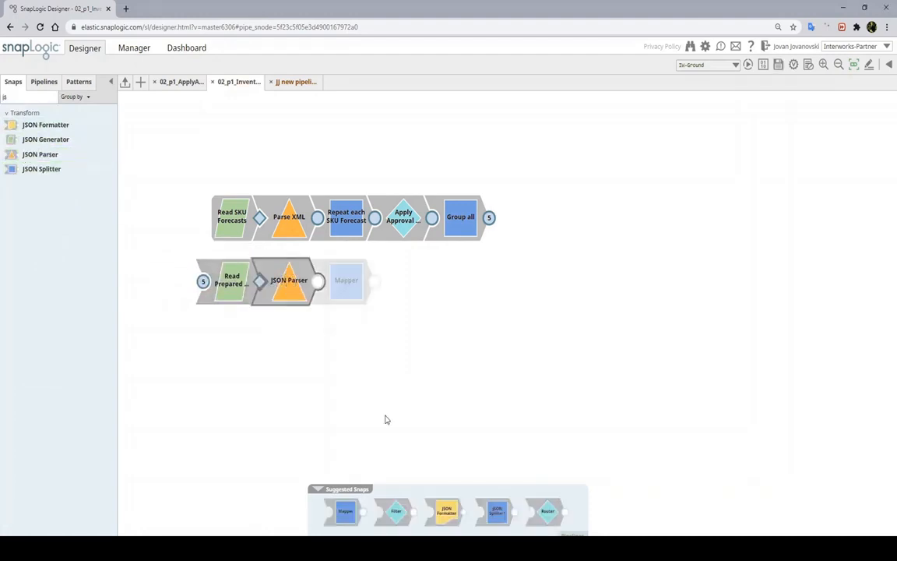
Append a Filter after the JSON Parser and label it 'Filter SKU Forecasts'
click(396, 510)
click(447, 154)
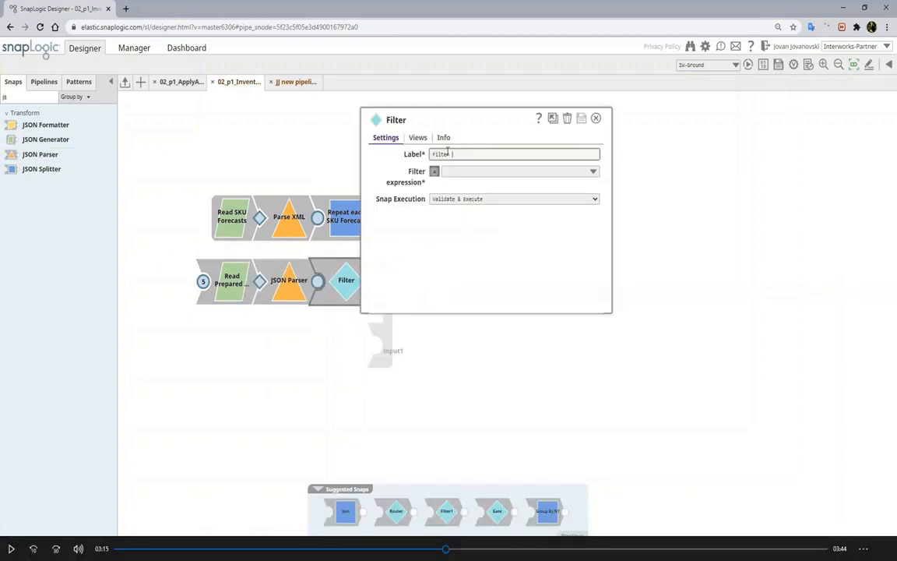
text(SKU F)
text(orecasts)
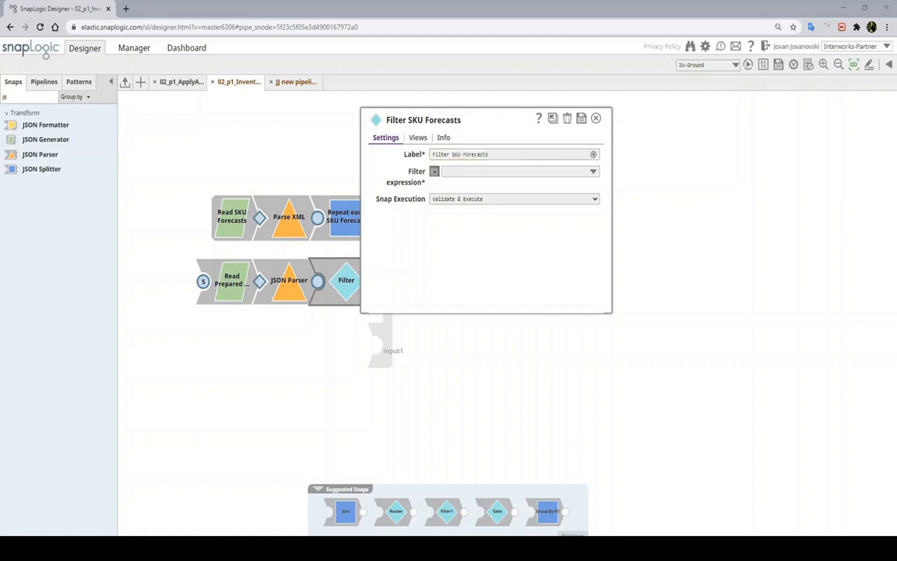
click(395, 240)
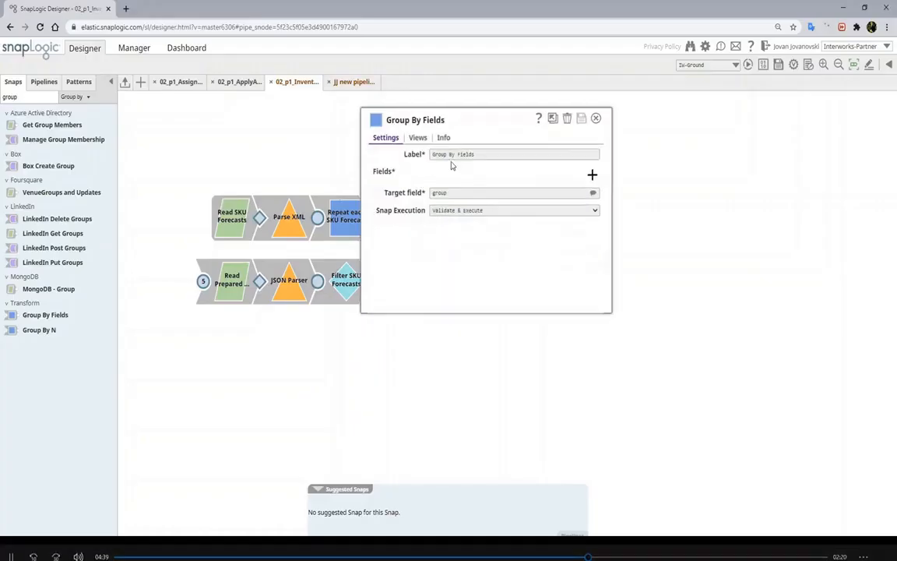
Relabel the group snap 'Group By Vendor', group on $OrderReport.Order.Vendor, then save and close
double_click(463, 154)
text(Vendo)
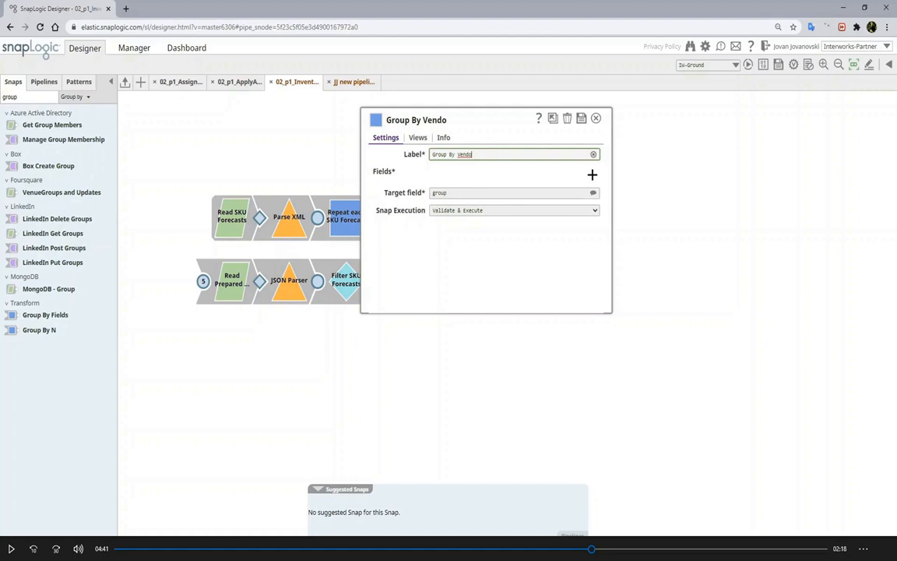
text(r)
click(592, 174)
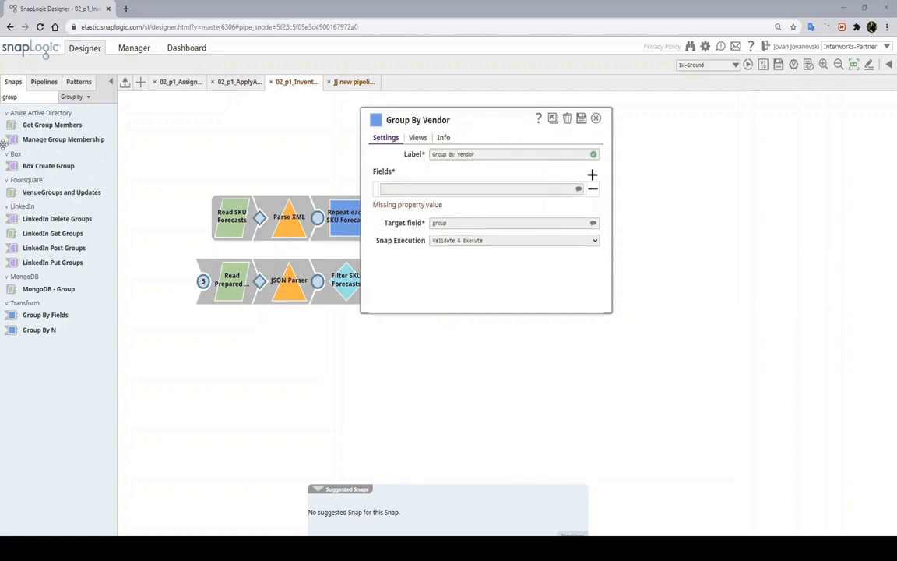
click(436, 188)
text($OrderReport.Order.Vendor)
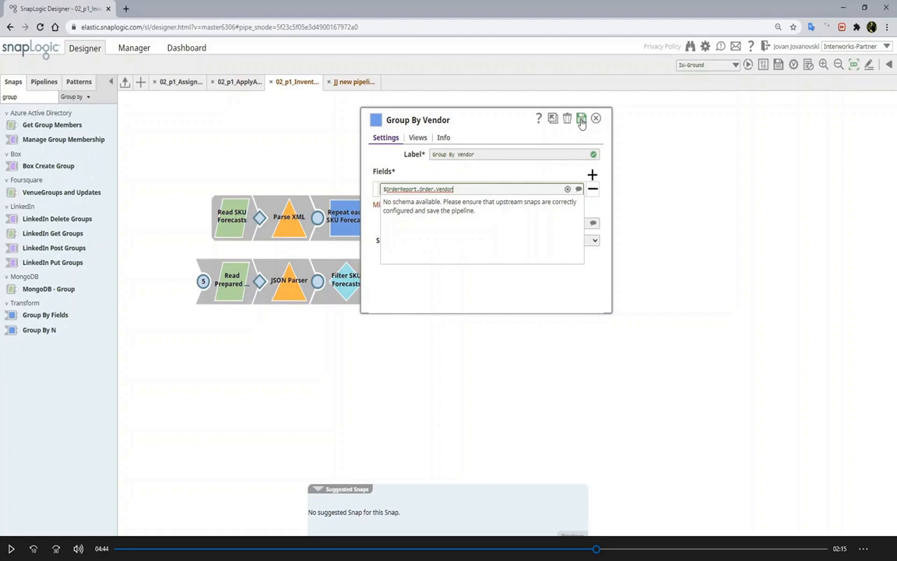
click(582, 121)
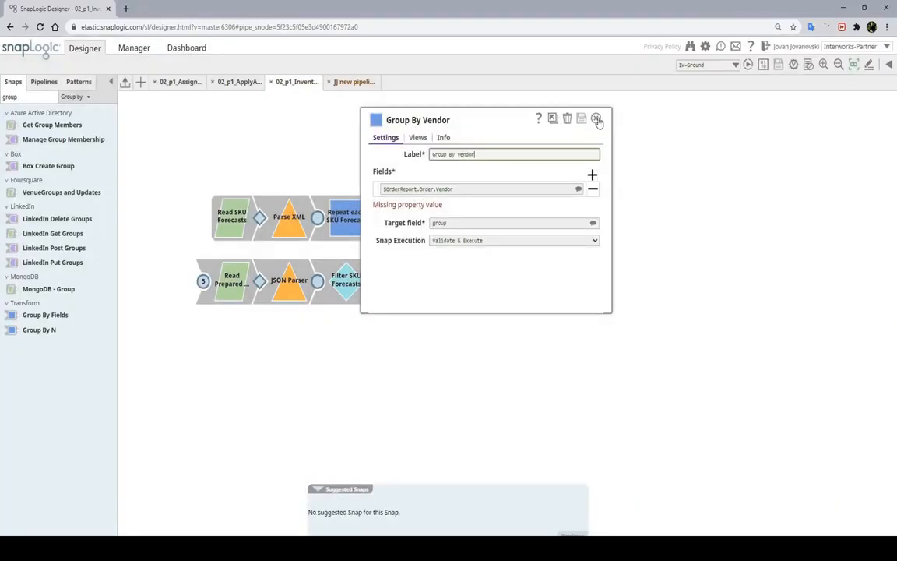
click(597, 120)
Add a Pipeline Execute snap at the row's end labelled 'Submit Order'
double_click(29, 96)
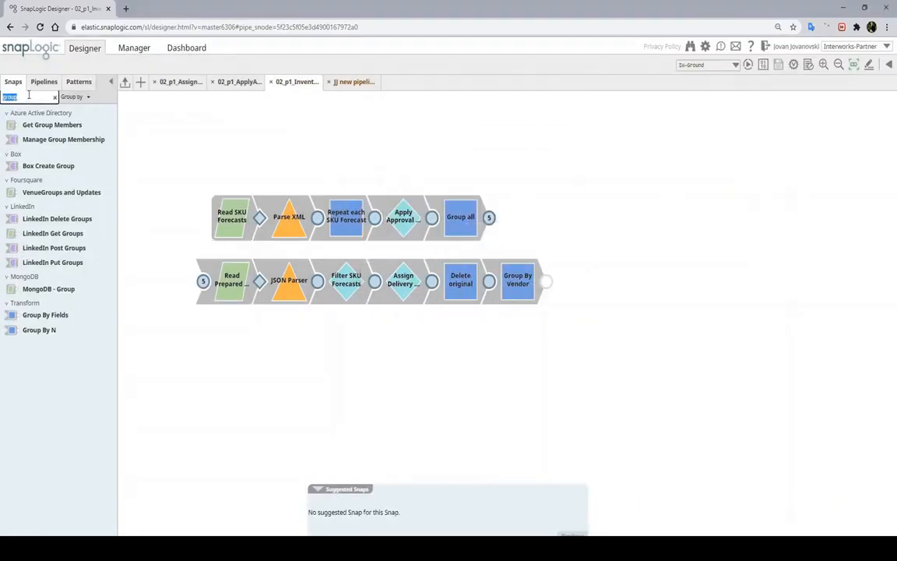
text(pipeline)
drag(34, 125, 576, 282)
triple_click(530, 154)
text(Submit Order)
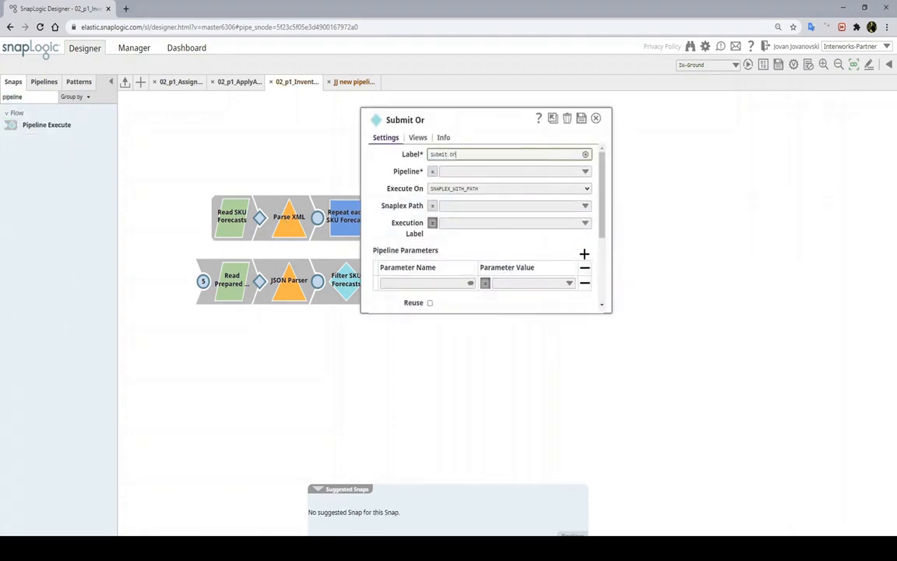
Point Submit Order at child pipeline 02_p1_SubmitOrder, copy that name, then save and close
click(510, 172)
text(02_p)
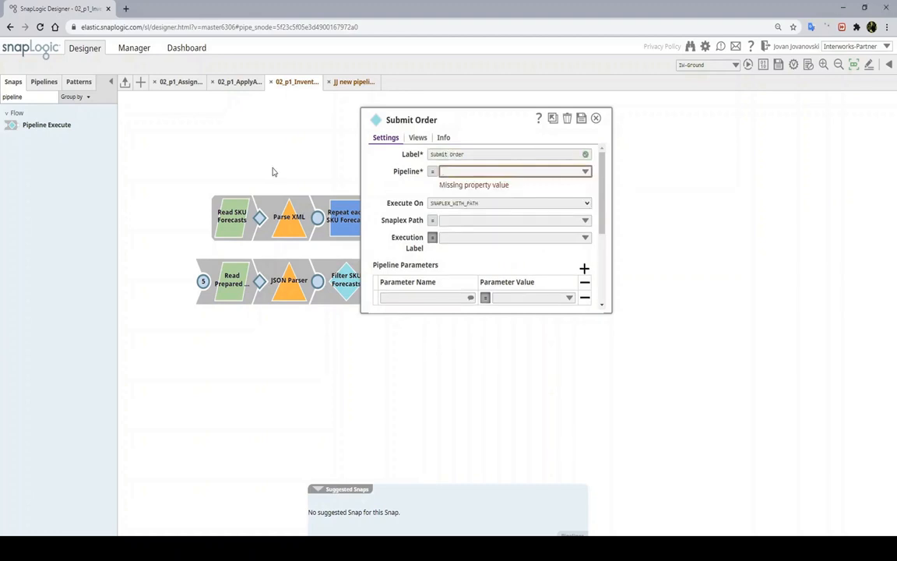
text(1_SubmitOrder)
double_click(470, 172)
right_click(470, 171)
click(493, 208)
click(582, 120)
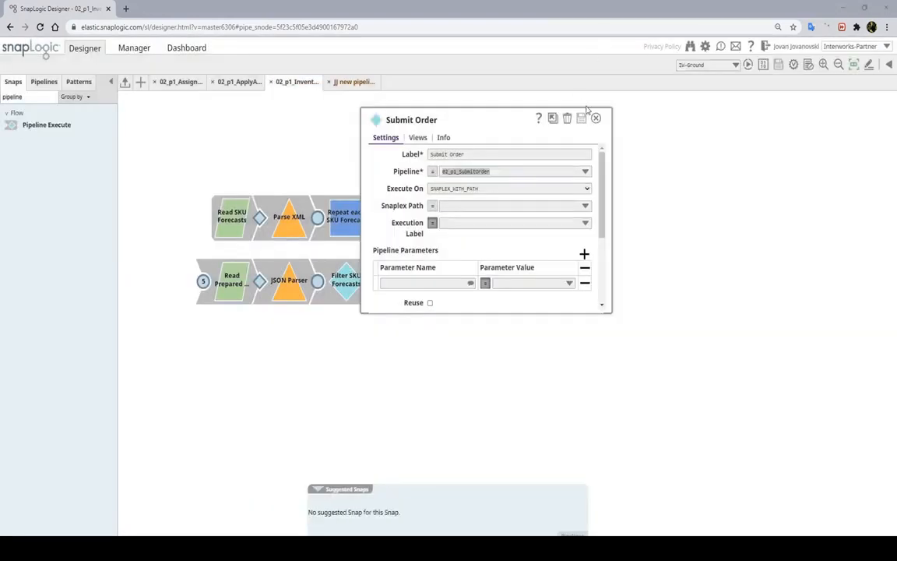
click(596, 118)
Create a new pipeline named 02_p1_SubmitOrder
click(141, 81)
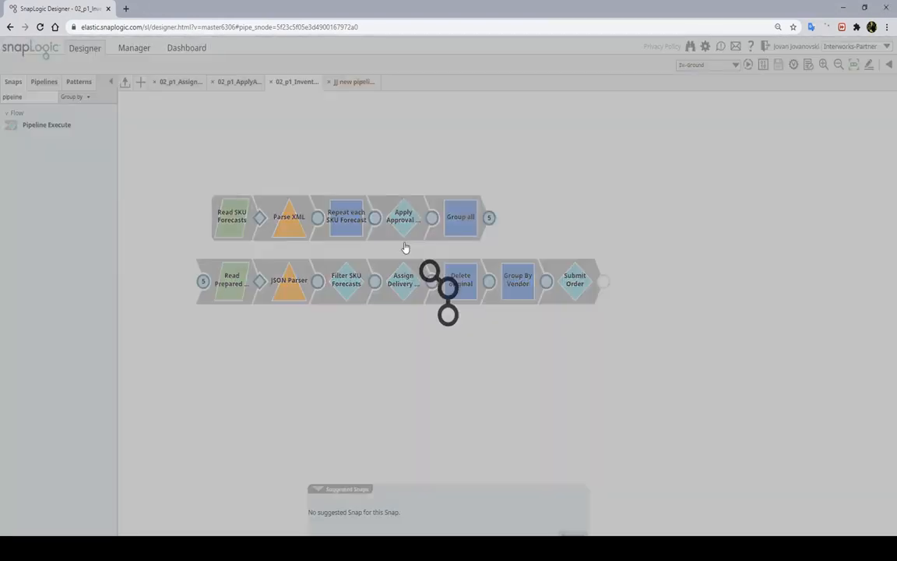
triple_click(425, 201)
key(ctrl+v)
click(591, 404)
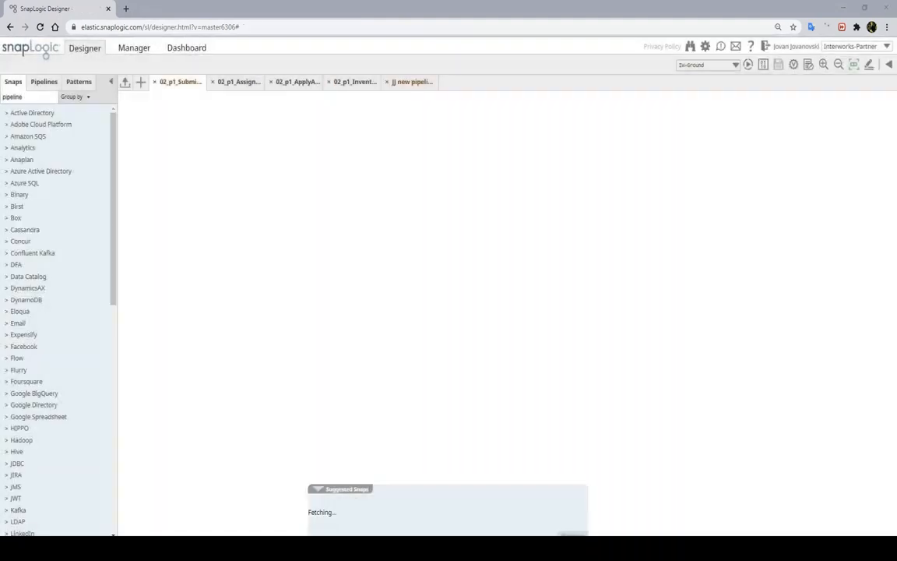
Chain a JSON Splitter, JSON Formatter and File Writer on the new canvas
double_click(26, 94)
text(jso)
drag(40, 169, 250, 236)
drag(46, 125, 315, 237)
click(496, 514)
Add an output view to the File Writer, then save and close it
click(370, 240)
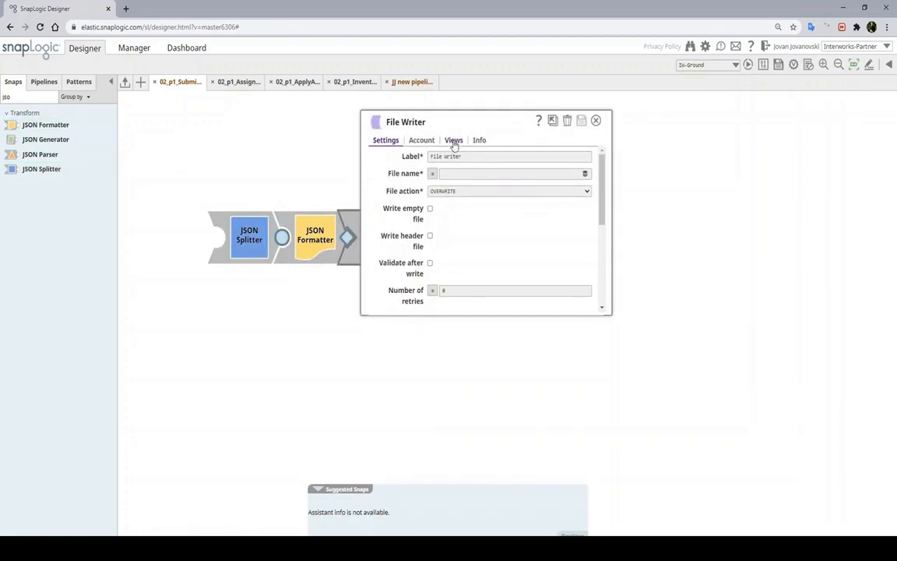
click(453, 140)
click(589, 200)
click(580, 121)
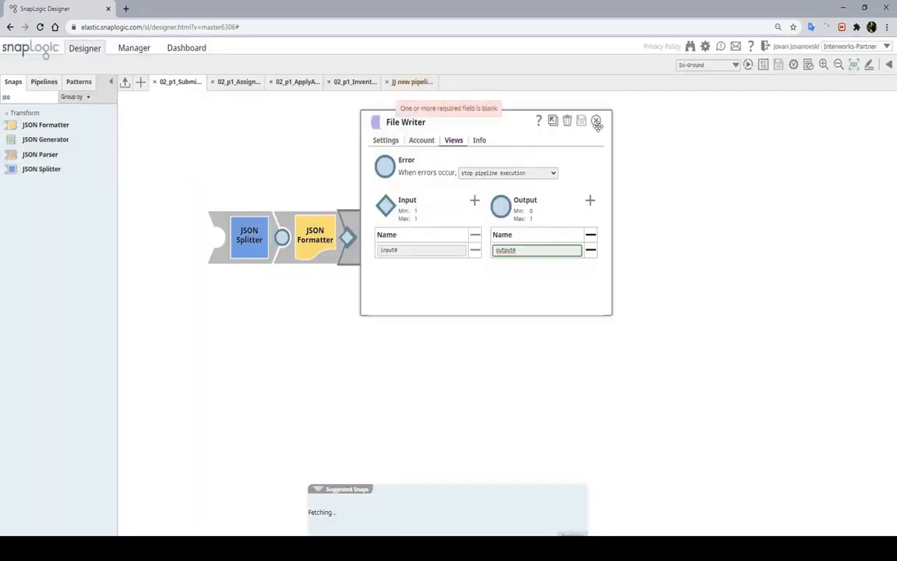
click(596, 121)
Add an Email Sender after the File Writer labelled 'Send Email to Vendor'
double_click(9, 96)
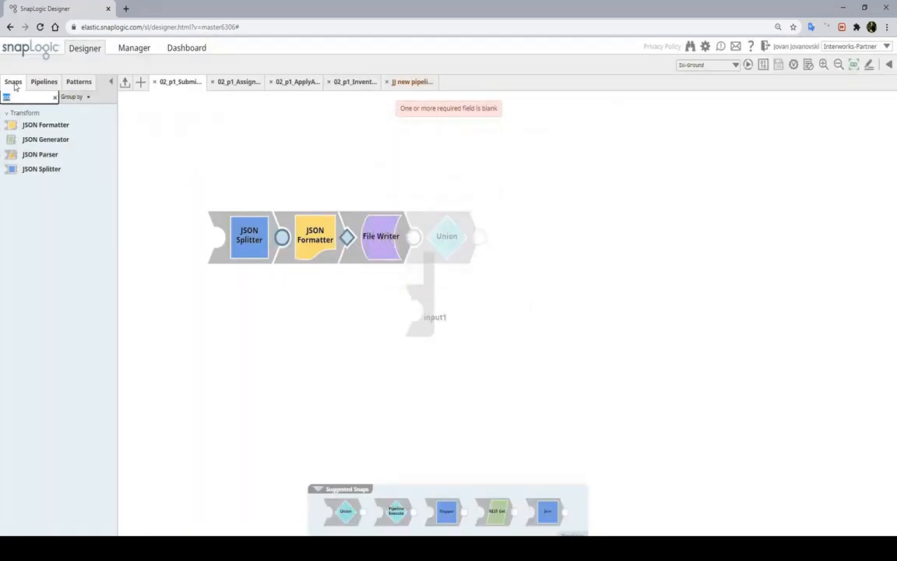
text(ema)
drag(41, 168, 449, 236)
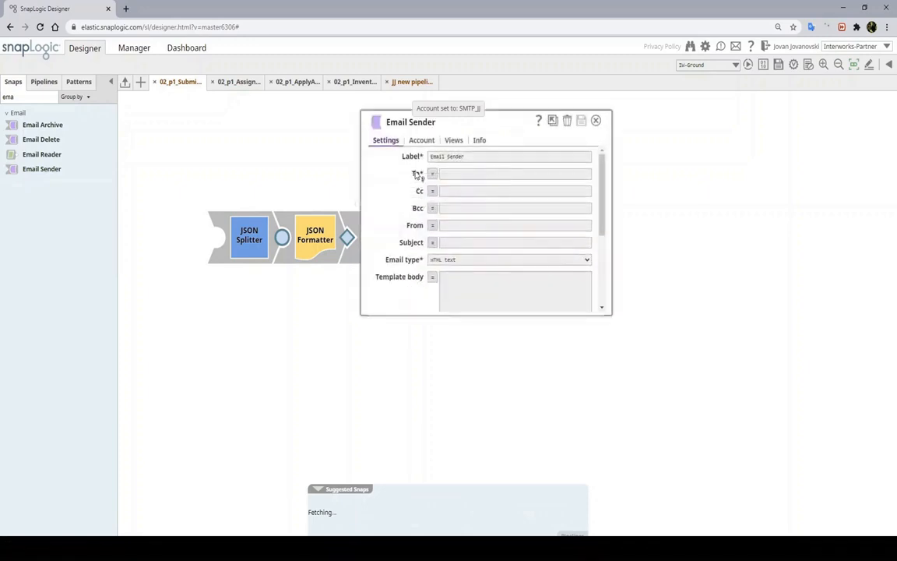
text(Send Email to Vendor)
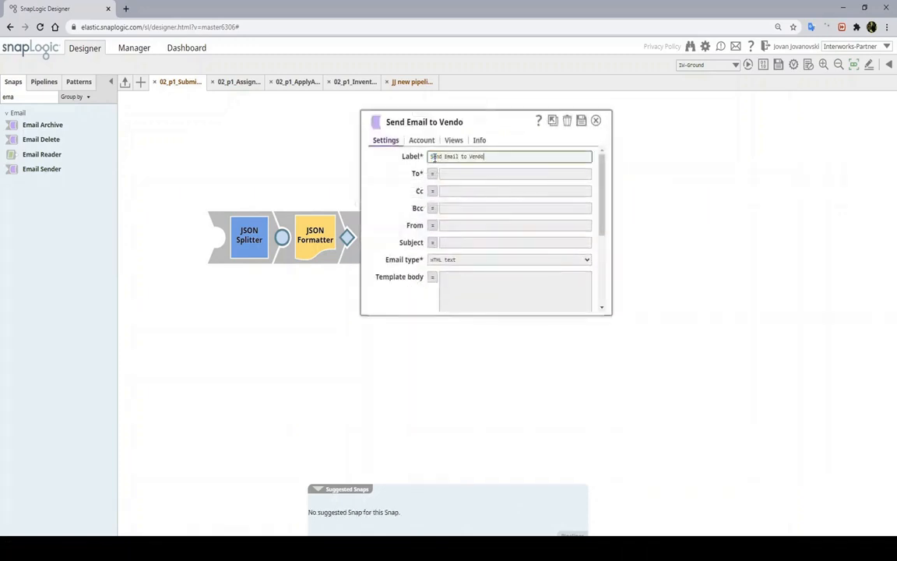
click(453, 140)
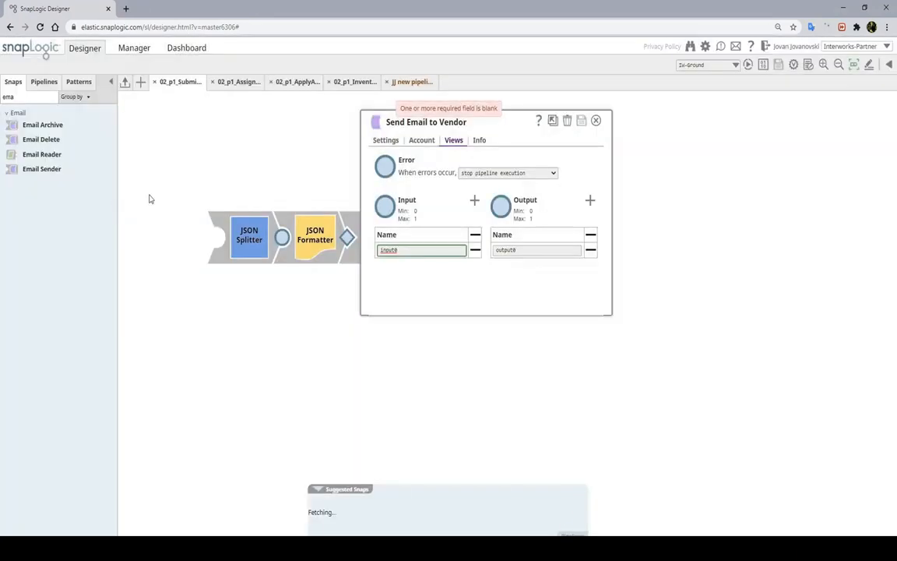
click(595, 120)
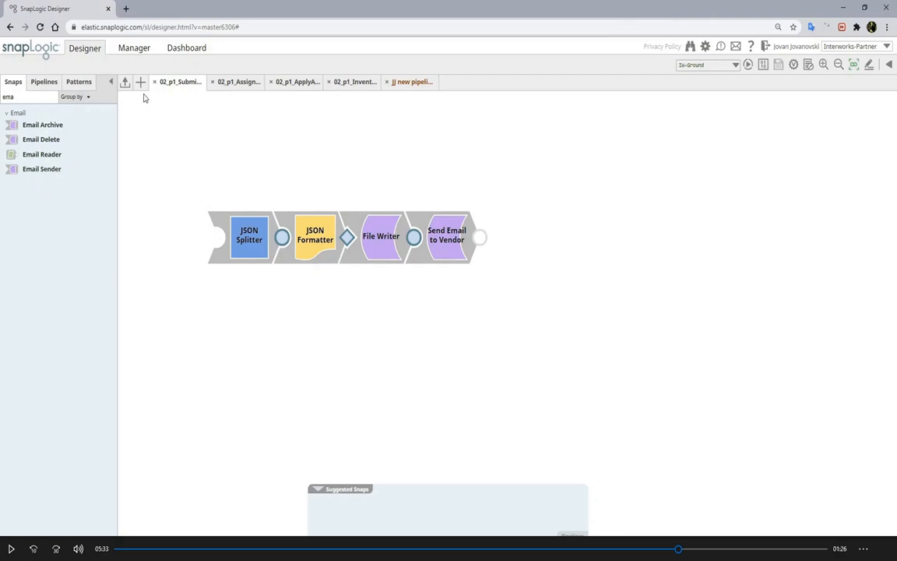
Close the three open pipeline tabs to return to z_01_p2_InventoryReplenishment
click(155, 83)
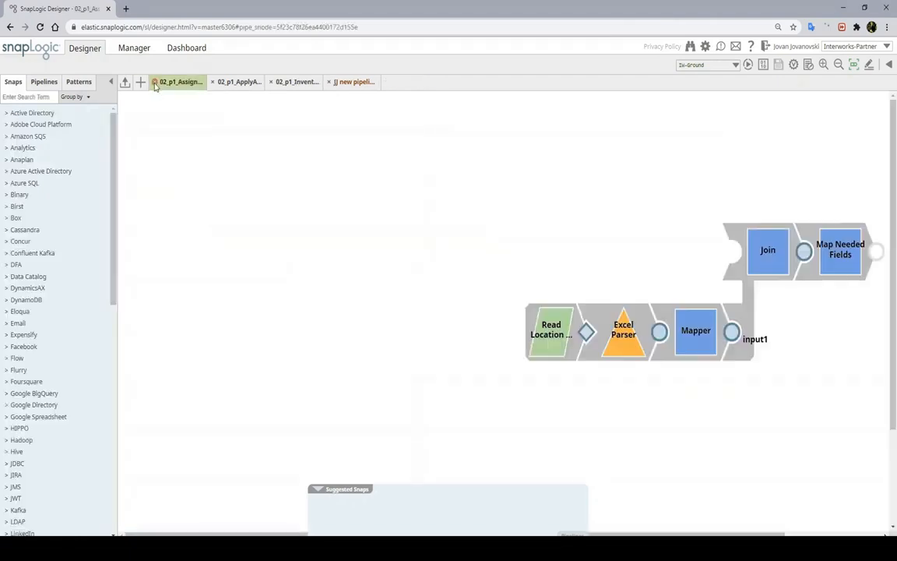
click(155, 82)
click(155, 82)
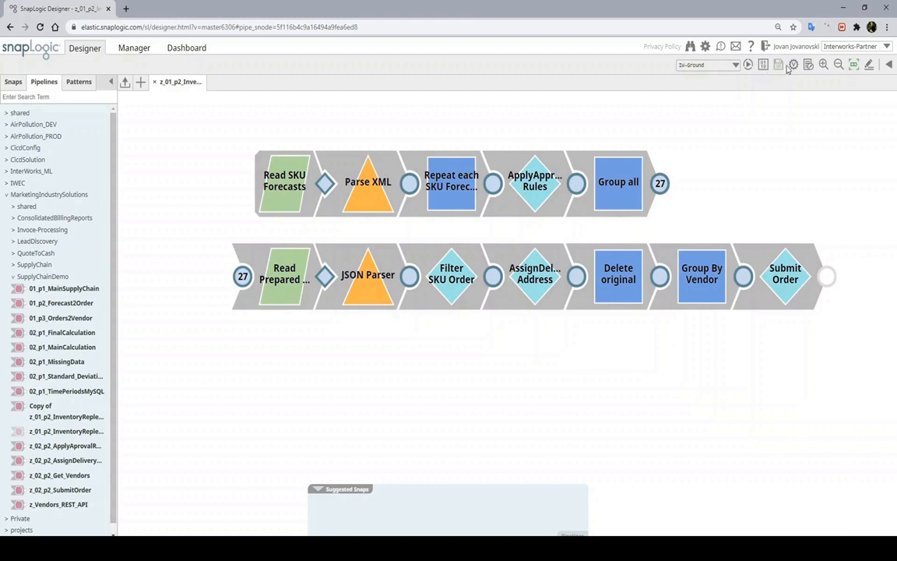
Validate the pipeline and check Repeat each SKU Forecasts output: SKUs 11100723 and 11100724
click(793, 66)
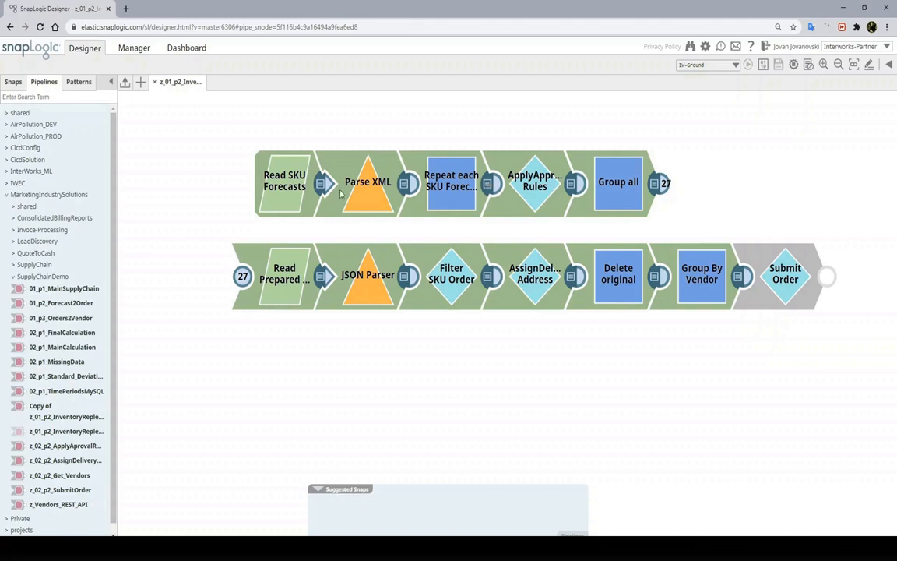
click(488, 184)
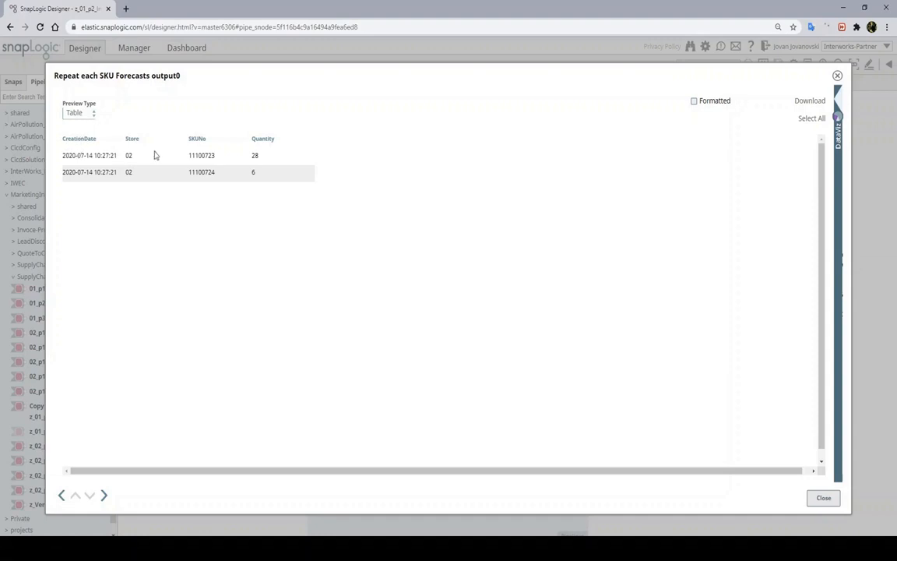
click(823, 497)
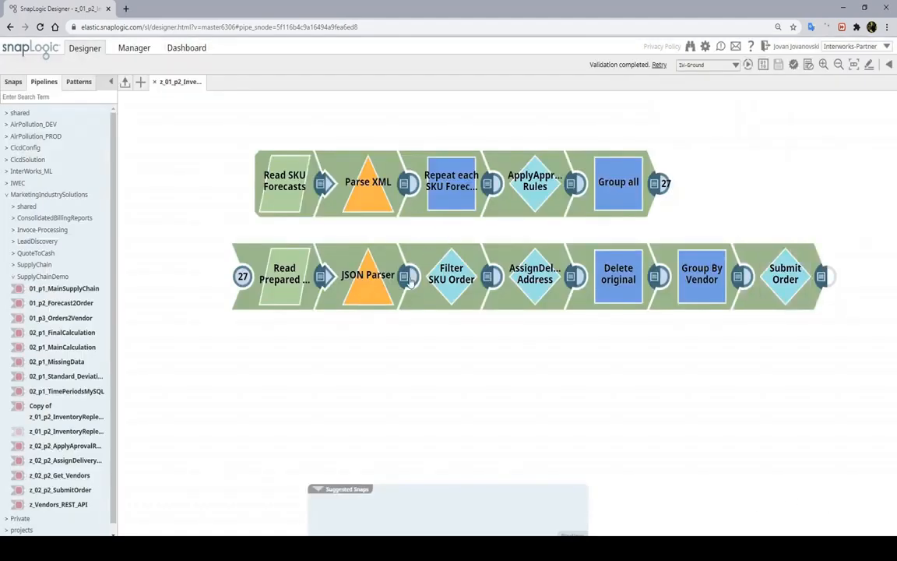
Inspect the JSON Parser output's first OrderReport Order, noting approvalStatus true
click(405, 276)
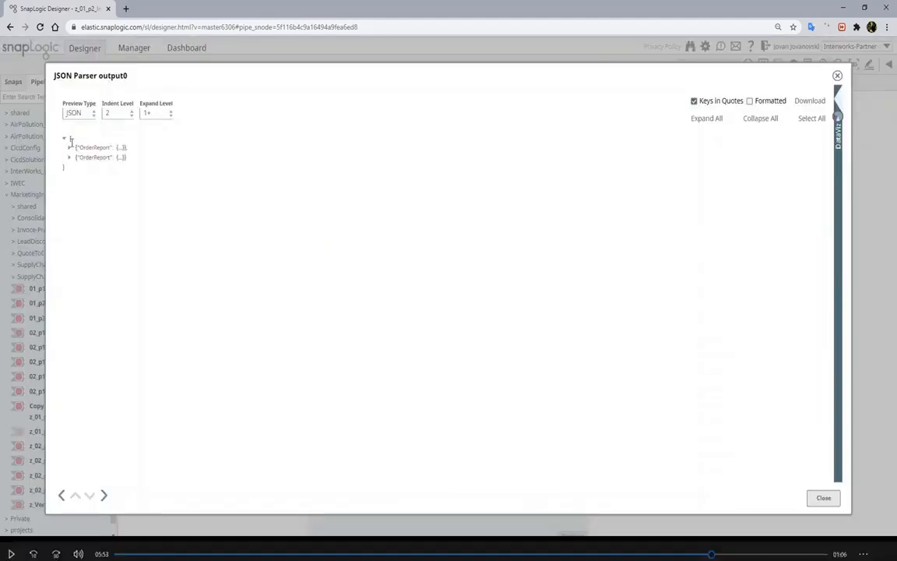
click(69, 148)
click(75, 157)
click(79, 165)
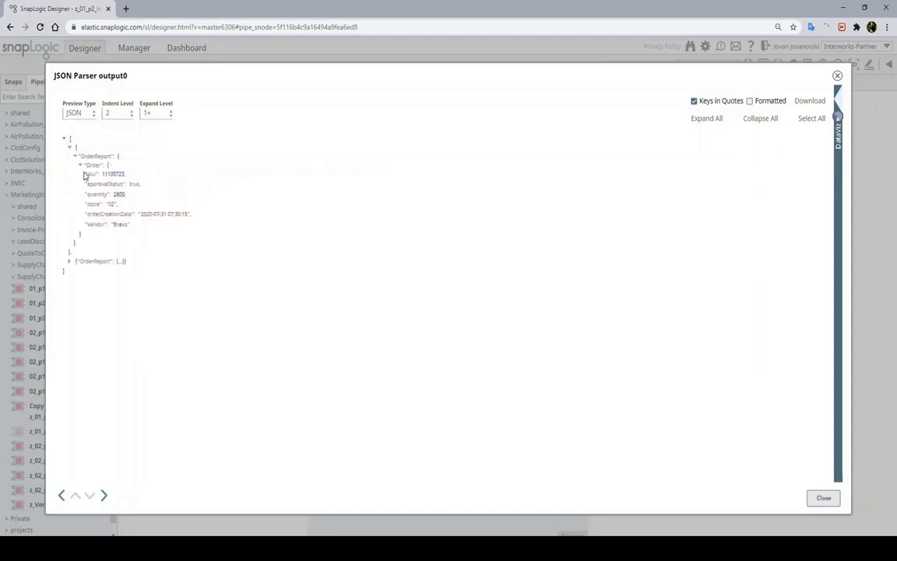
double_click(133, 183)
click(821, 499)
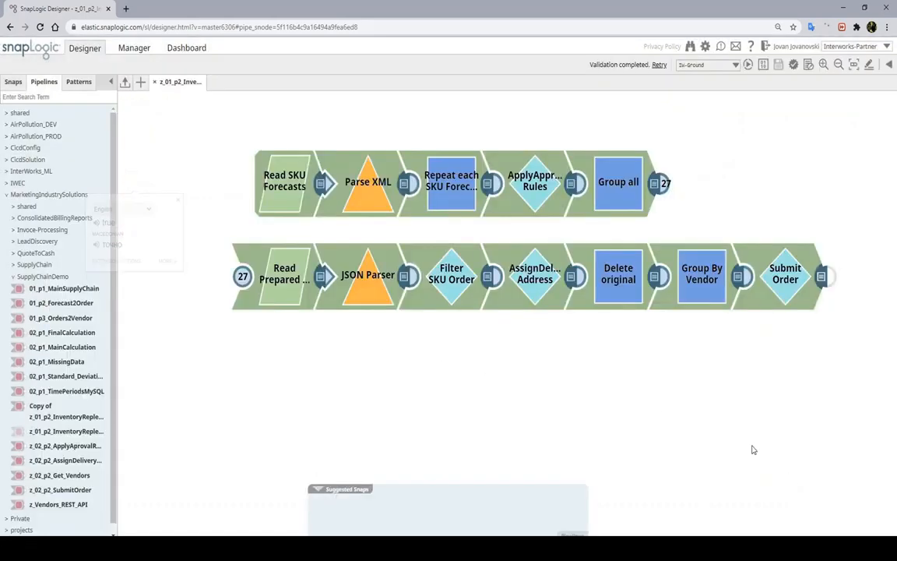
Inspect the AssignDelivery Address output as JSON, checking the Order's delivery Address
click(571, 281)
click(85, 117)
click(129, 144)
click(68, 148)
click(75, 155)
click(80, 165)
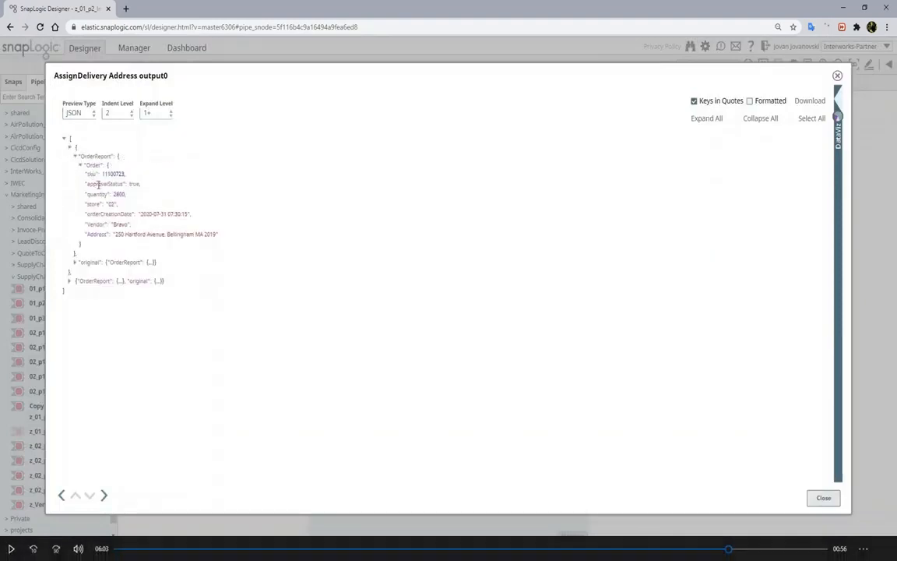
drag(115, 234, 226, 234)
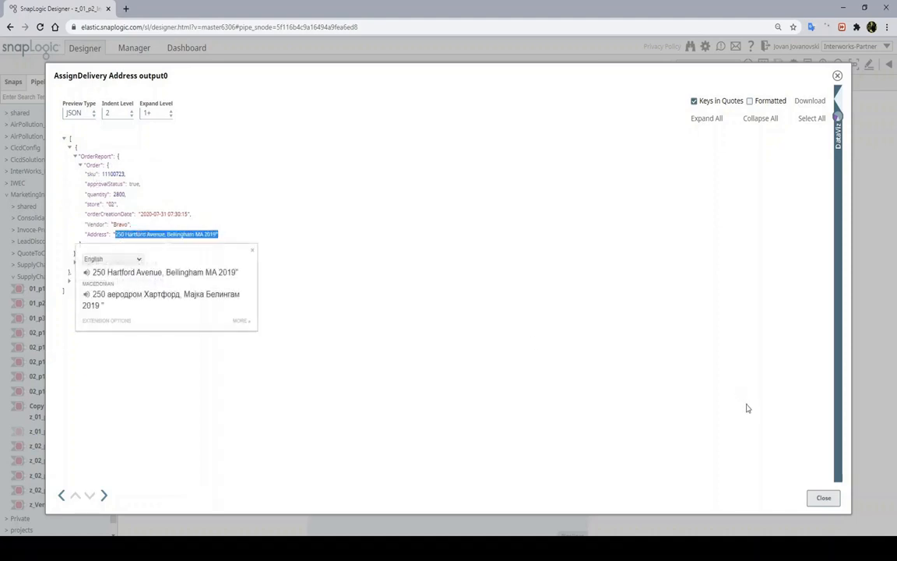
click(822, 497)
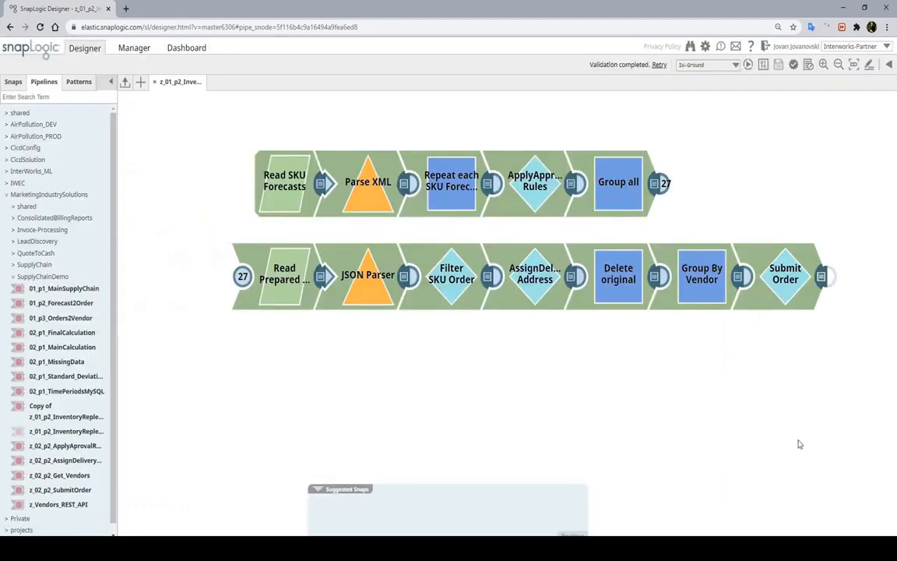
Execute the pipeline, open Dashboard in a background tab, and start creating a task
click(747, 67)
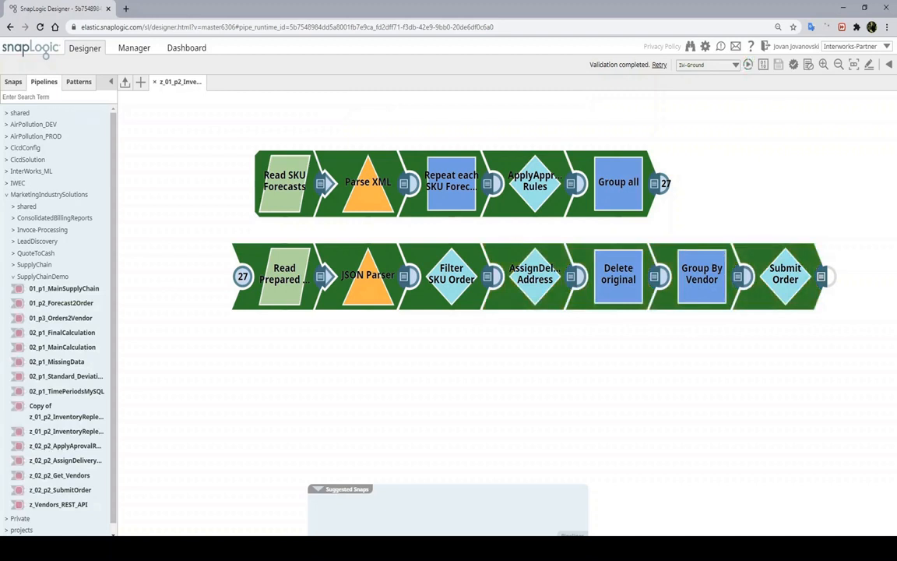
middle_click(190, 48)
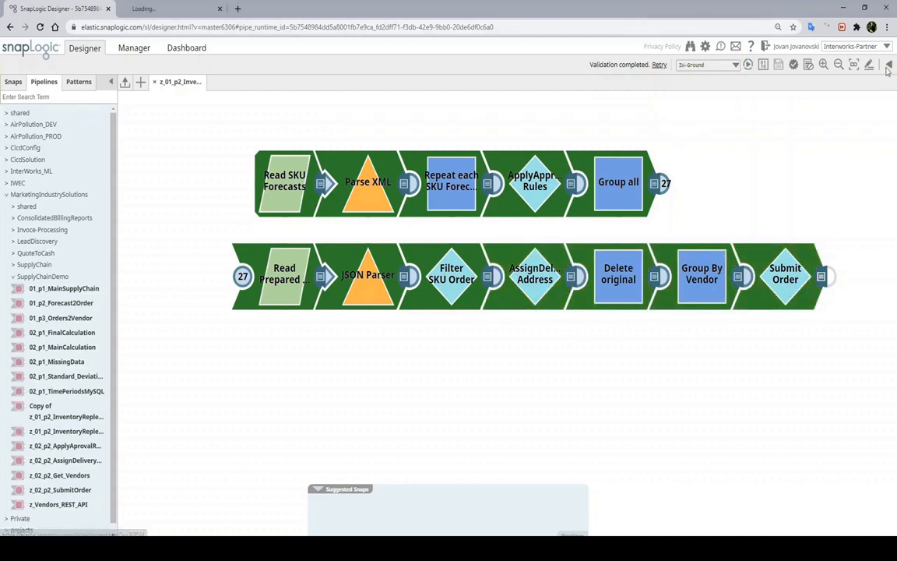
click(889, 65)
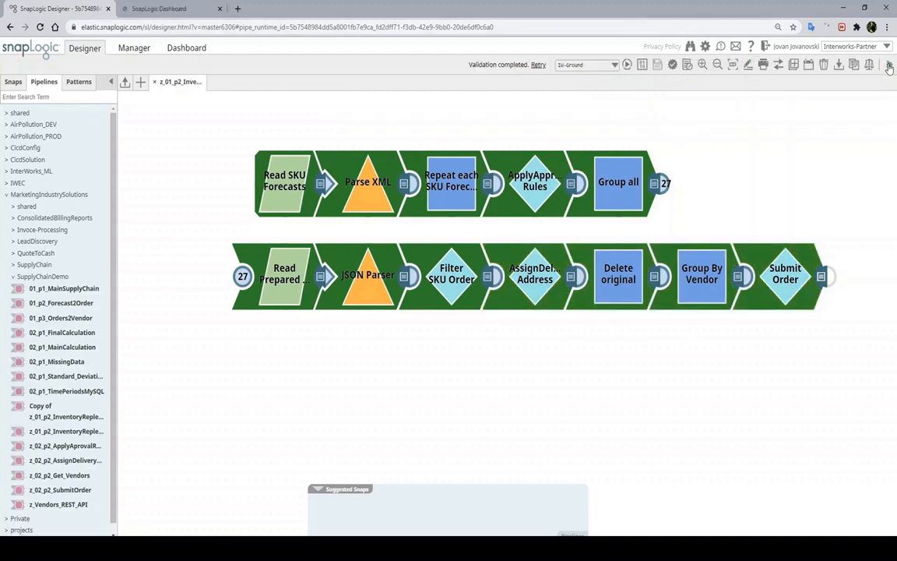
click(810, 71)
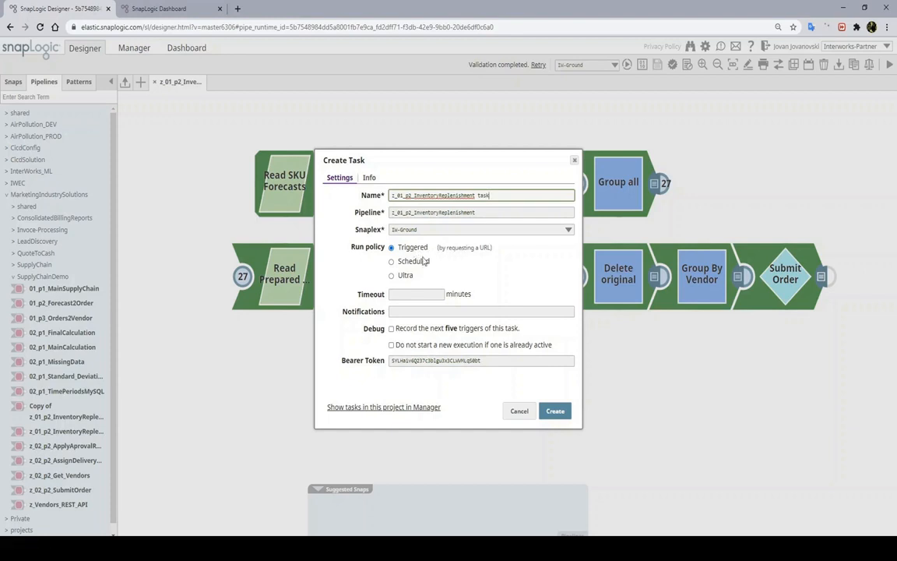
Try a Scheduled task repeating by Months every 3, then cancel without creating it
click(392, 263)
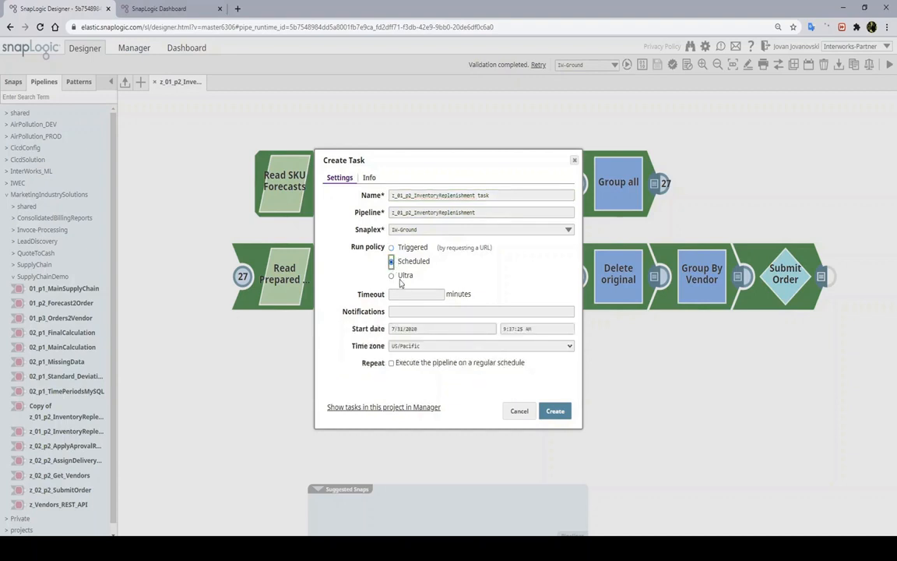
click(391, 363)
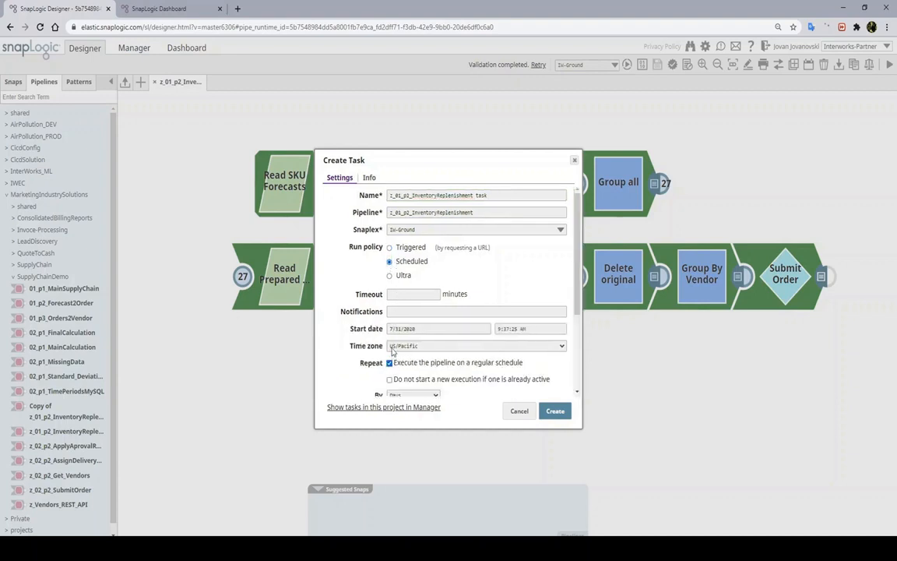
scroll(400, 327, down, 2)
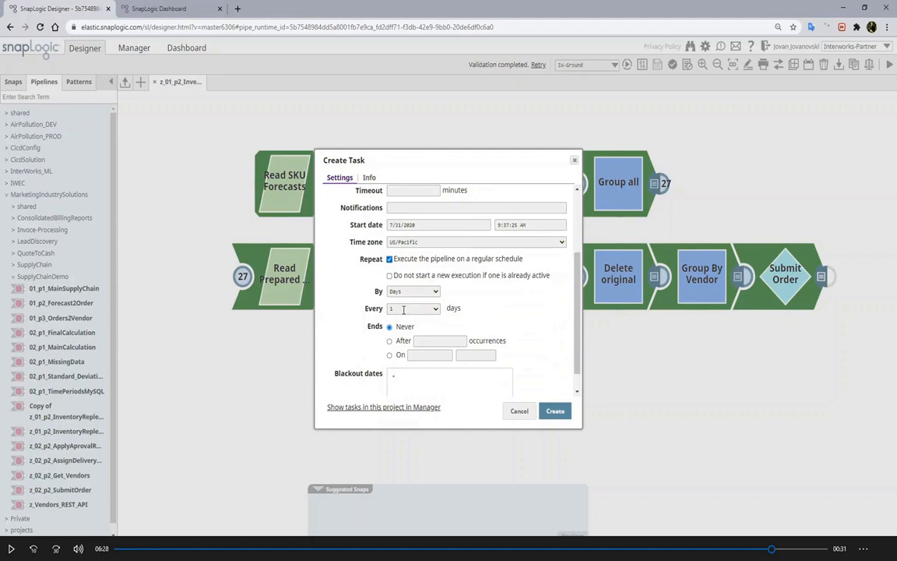
scroll(404, 308, down, 2)
click(421, 269)
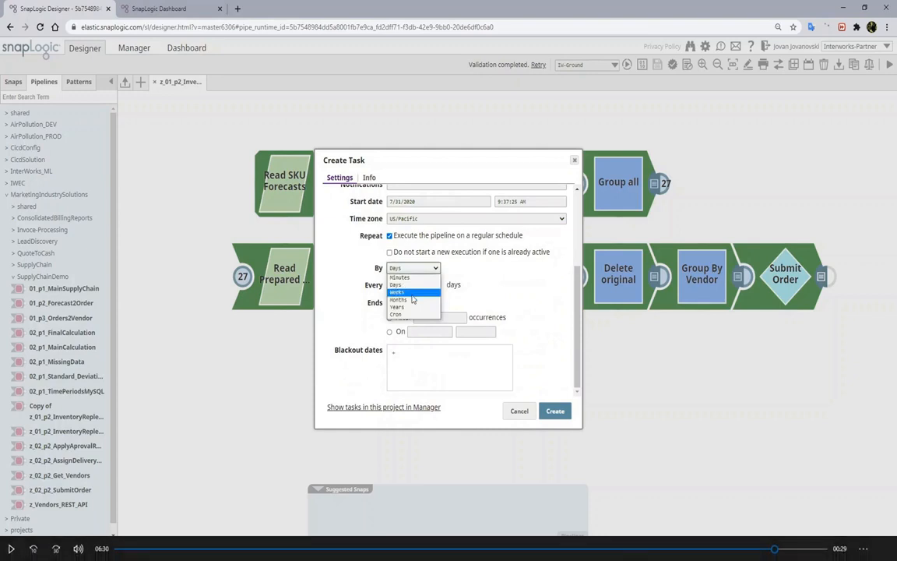
click(413, 299)
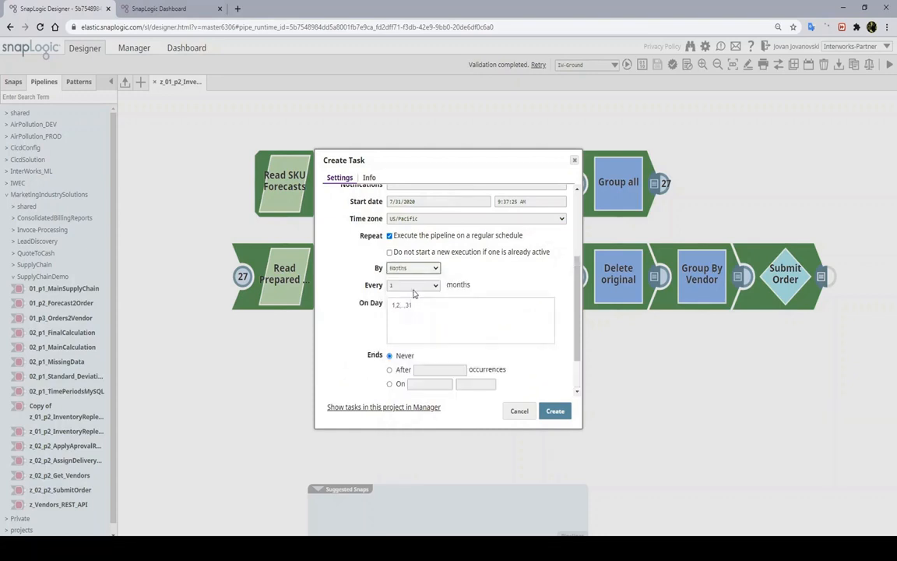
click(413, 288)
click(409, 309)
scroll(467, 366, down, 2)
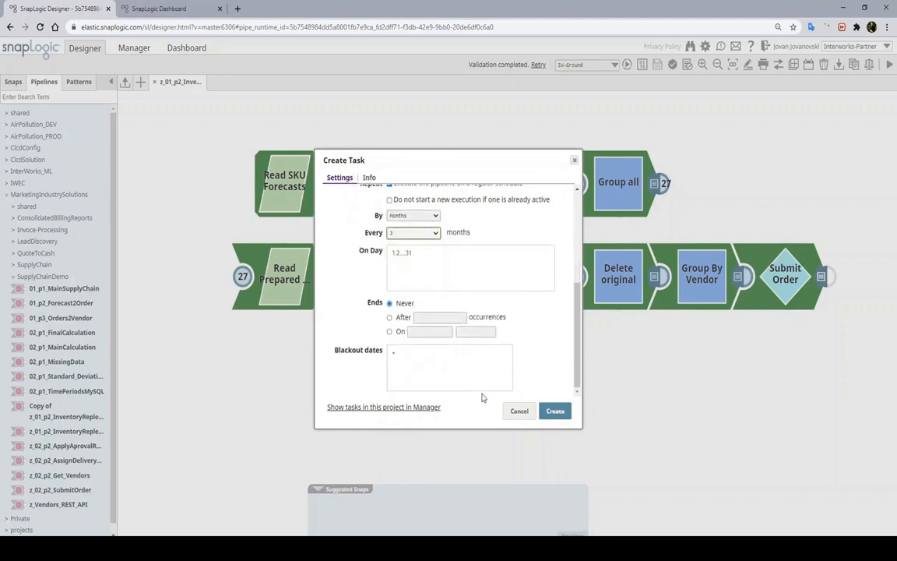
click(518, 411)
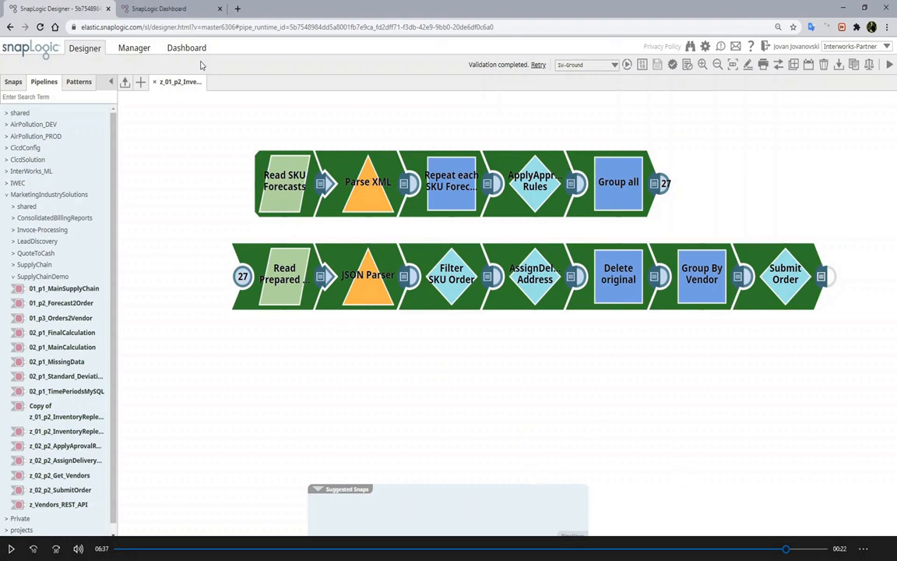
In Dashboard's Pipeline history, expand the completed z_01_p2_InventoryReplenishment run to show its child runs
click(184, 14)
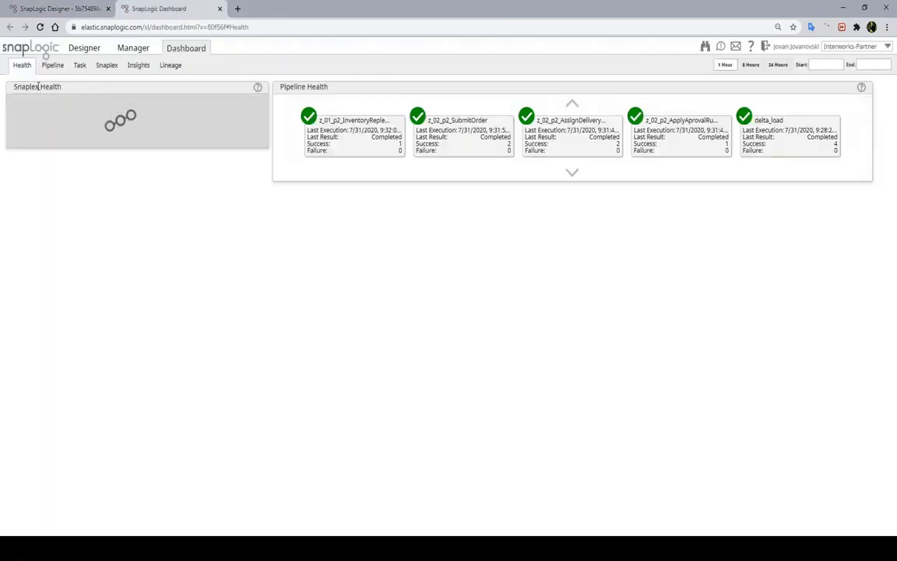
click(52, 66)
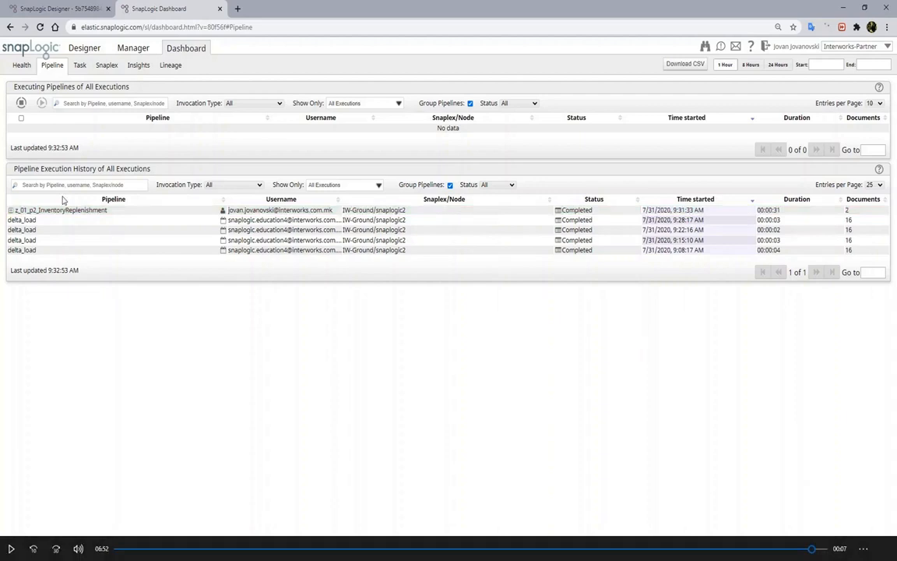
click(11, 210)
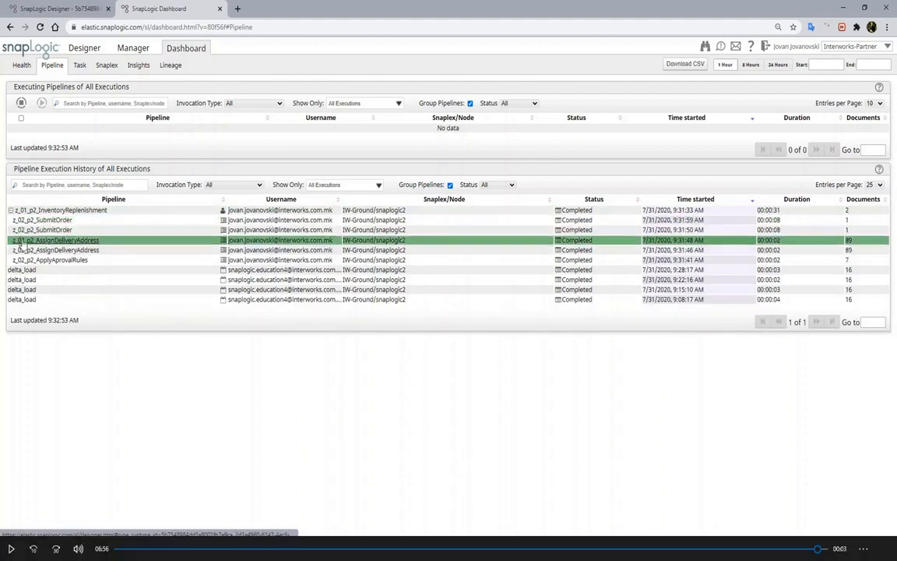